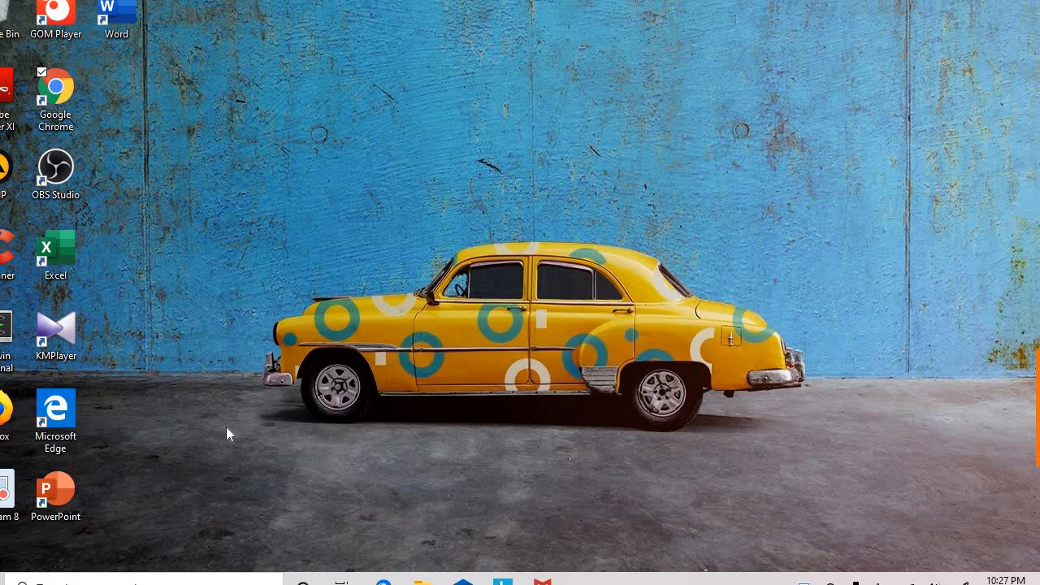
Step: Launch Chrome and go to the Portal Akademik login page at portal2.unand.ac.id
{"action": "double_click", "coordinate": [65, 95]}
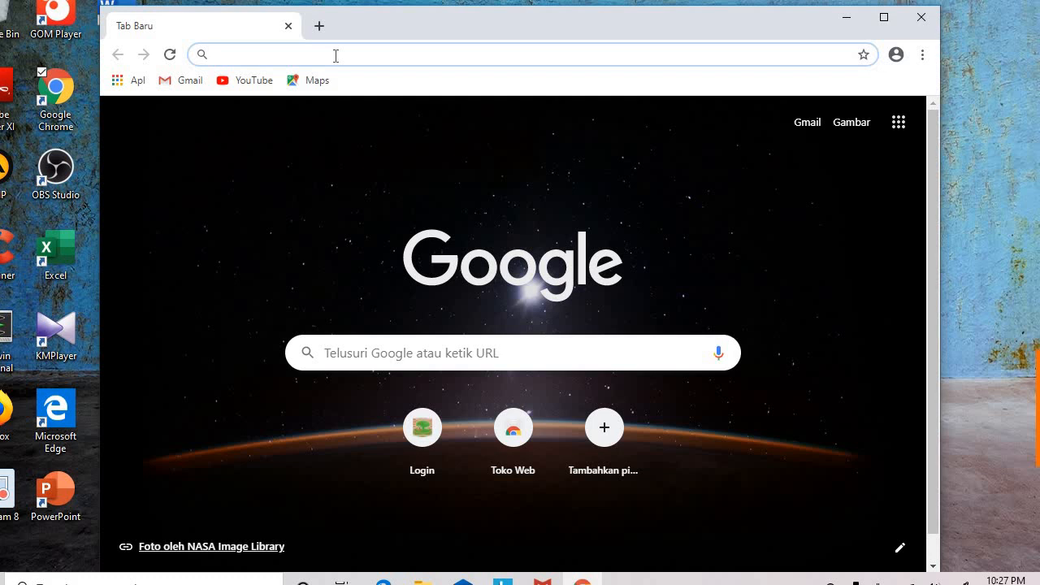
{"action": "left_click", "coordinate": [335, 55]}
{"action": "type", "text": "portal2.unand.ac.id"}
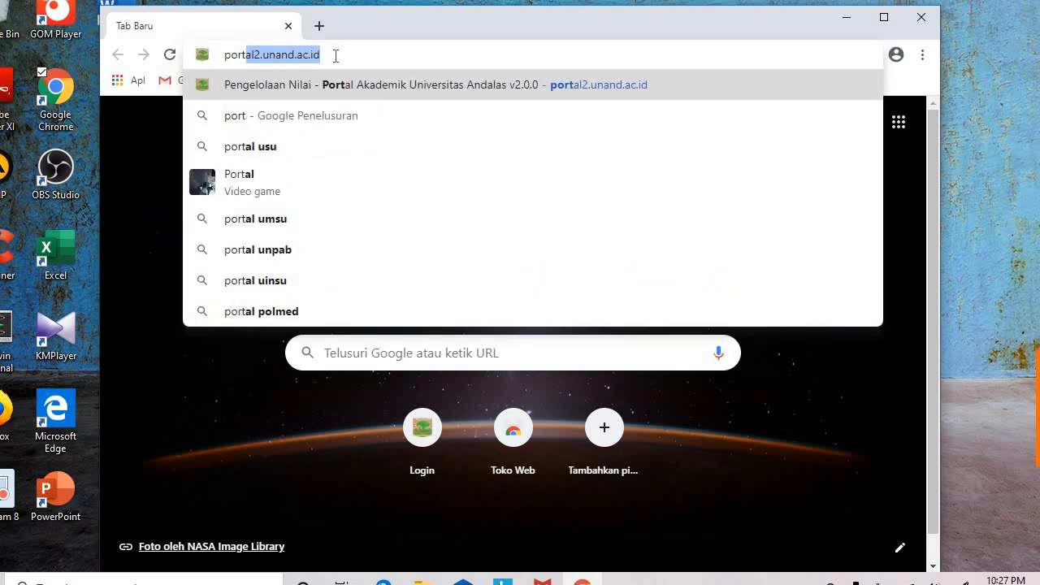
{"action": "left_click", "coordinate": [360, 86]}
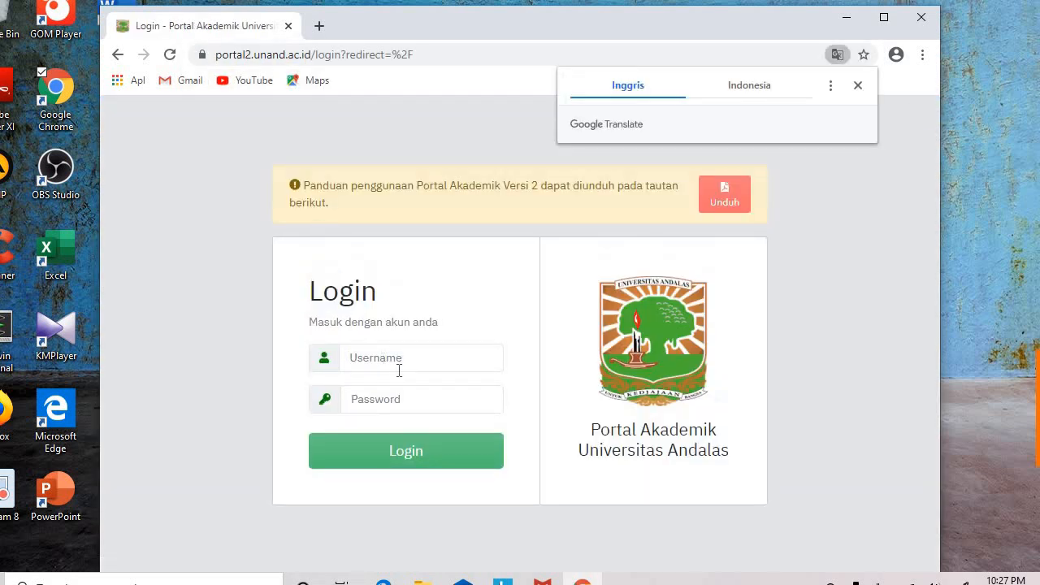
Step: Sign in with the lecturer account's username and password
{"action": "left_click", "coordinate": [397, 362]}
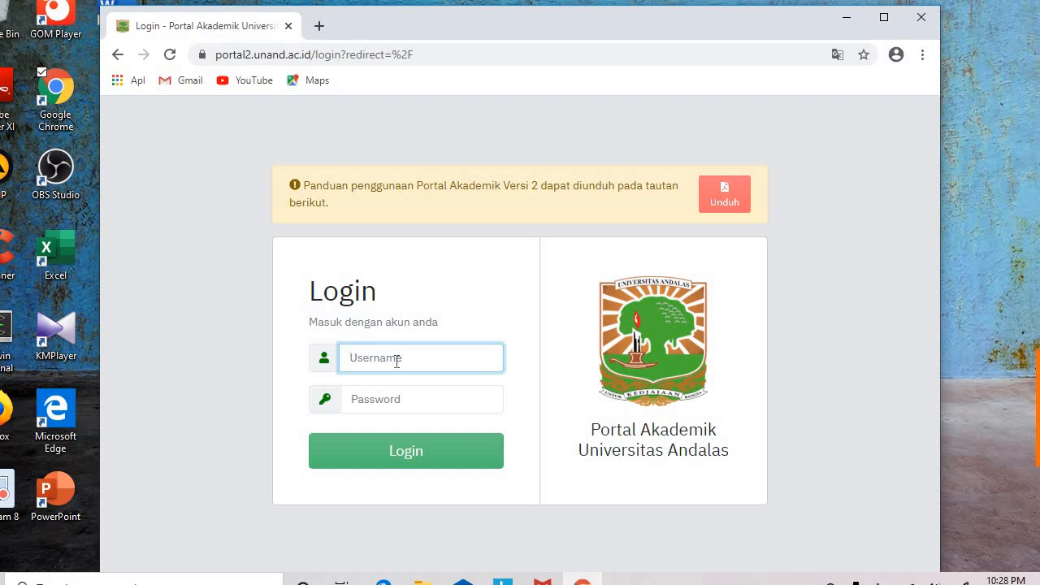
{"action": "left_click", "coordinate": [388, 404]}
{"action": "type", "text": "•••••••••"}
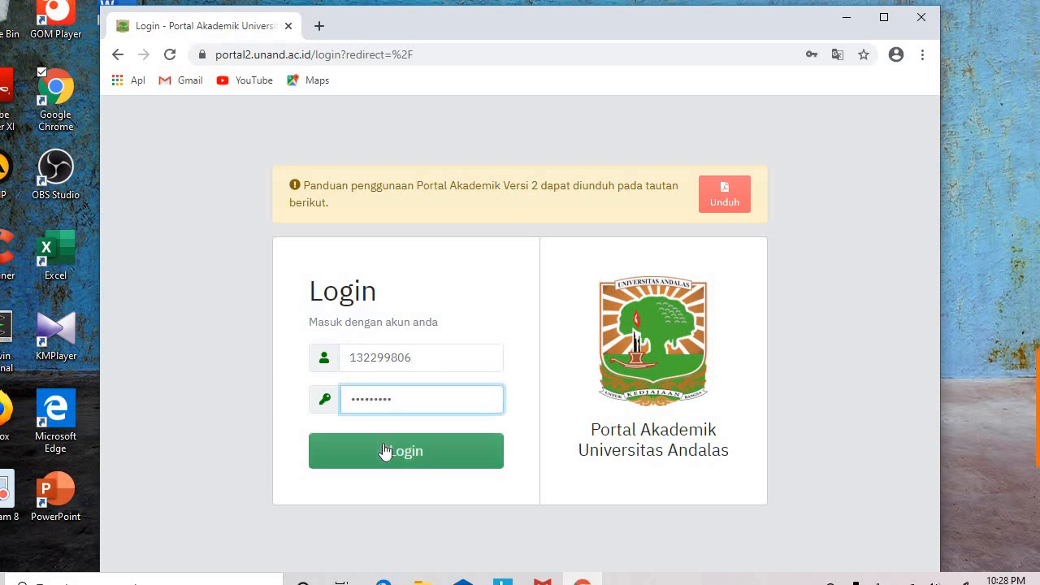
{"action": "left_click", "coordinate": [383, 444]}
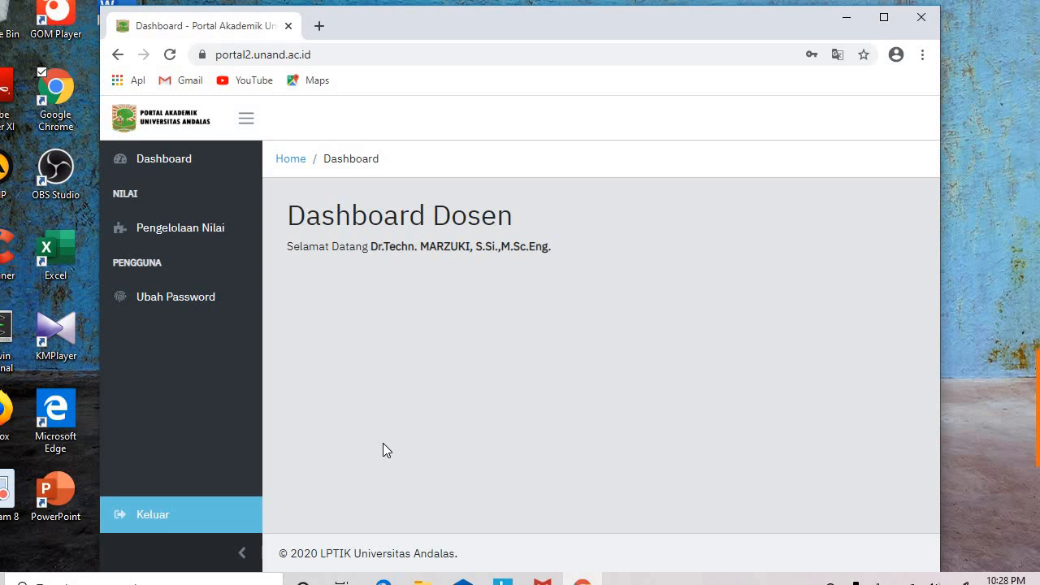
Step: From Pengelolaan Nilai, view the grade components of PAP1104 Praktikum Fisika Dasar II
{"action": "left_click", "coordinate": [208, 231]}
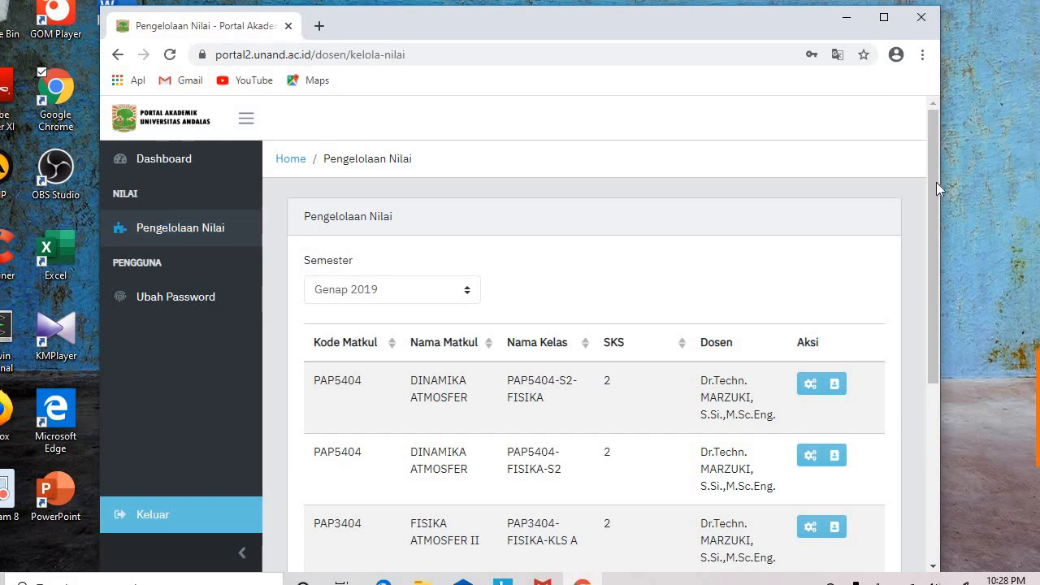
{"action": "left_click_drag", "start_coordinate": [933, 197], "coordinate": [941, 303]}
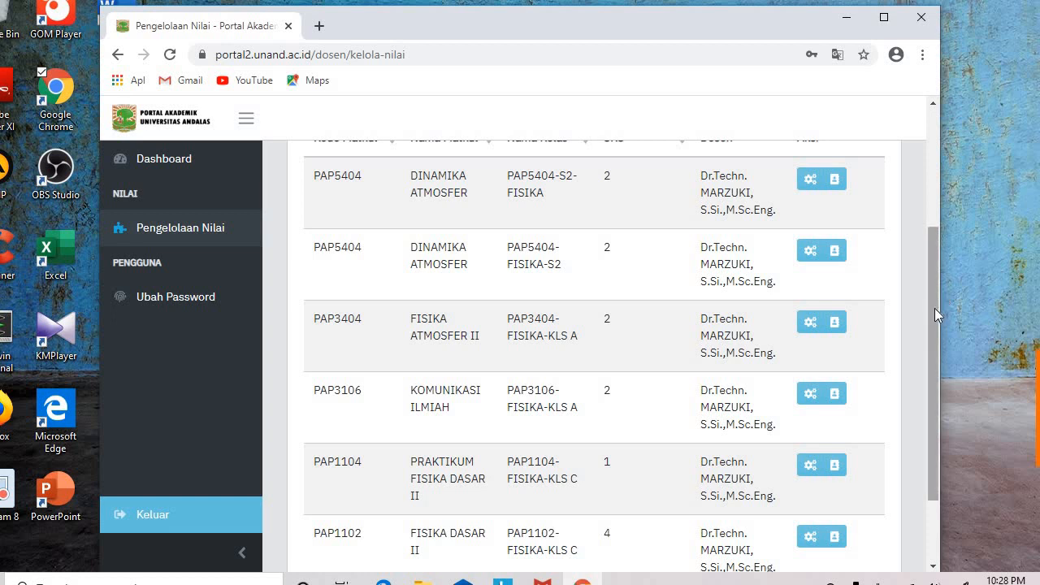
{"action": "scroll", "coordinate": [932, 313], "scroll_direction": "down", "scroll_amount": 2}
{"action": "scroll", "coordinate": [923, 322], "scroll_direction": "up", "scroll_amount": 1}
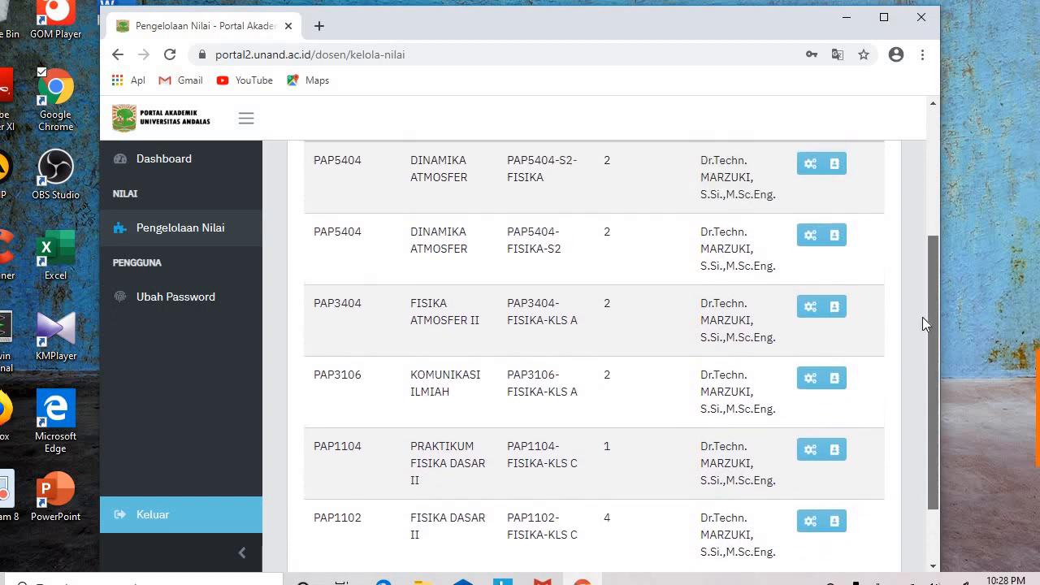
{"action": "left_click", "coordinate": [809, 452]}
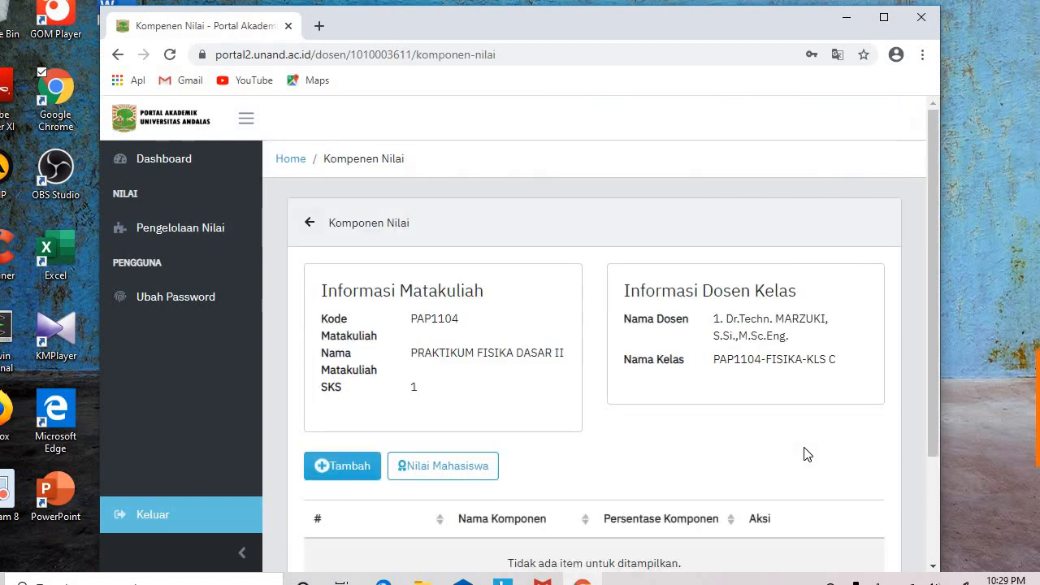
{"action": "left_click_drag", "start_coordinate": [935, 244], "coordinate": [921, 369]}
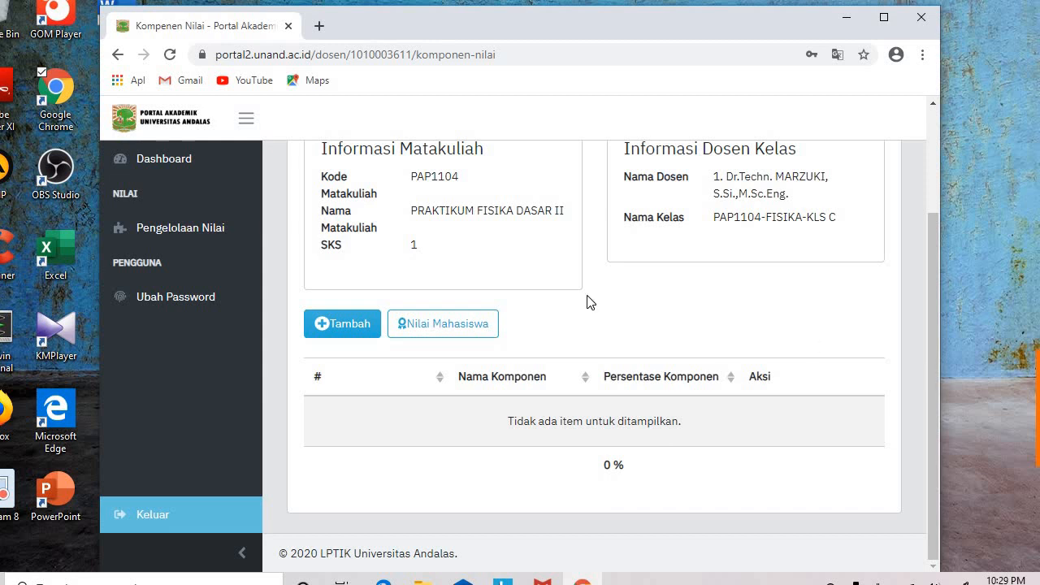
{"action": "left_click", "coordinate": [351, 322]}
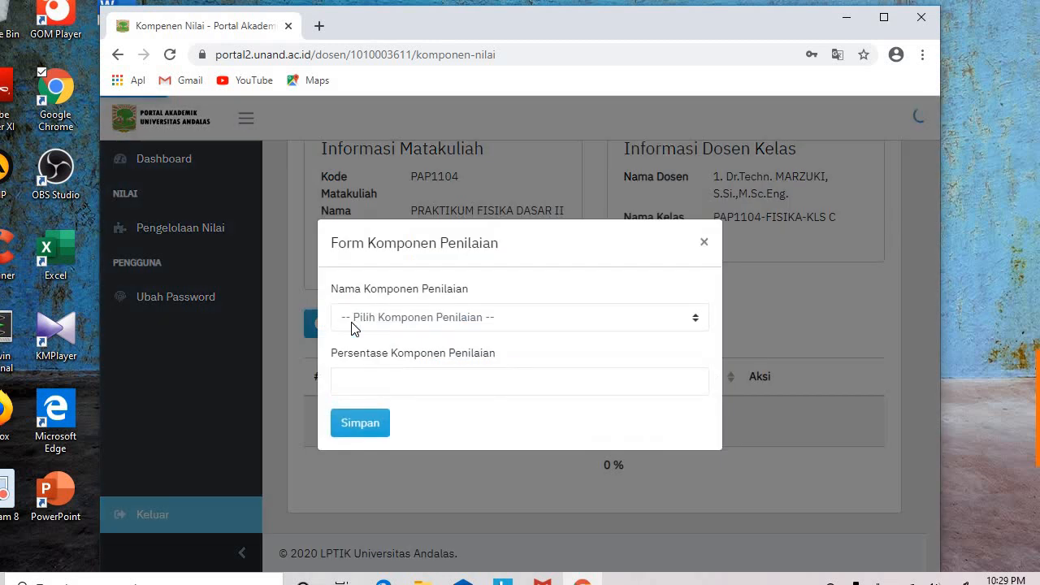
{"action": "left_click", "coordinate": [419, 321]}
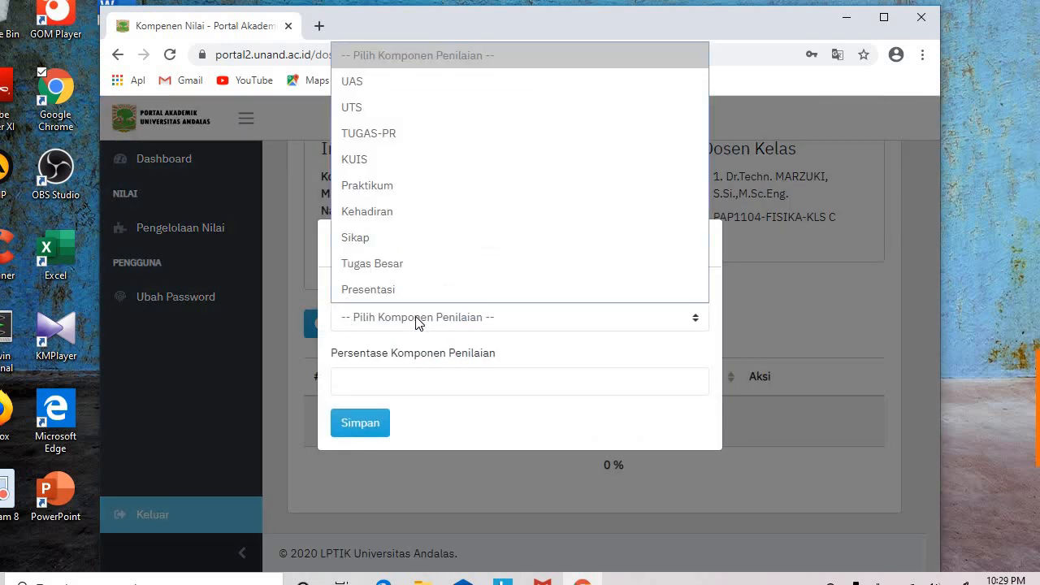
{"action": "left_click", "coordinate": [382, 107]}
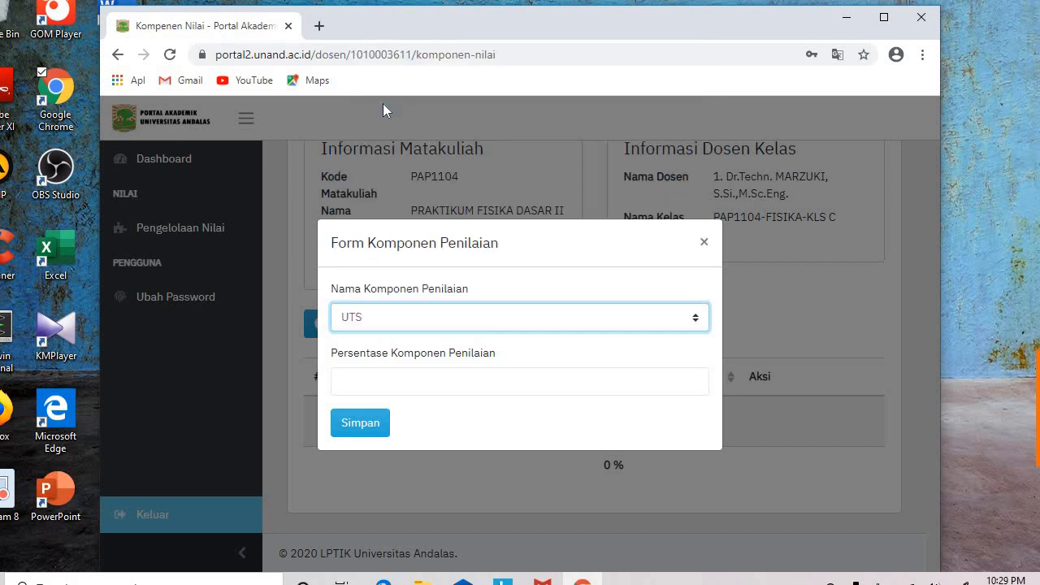
{"action": "left_click", "coordinate": [371, 378]}
{"action": "type", "text": "30"}
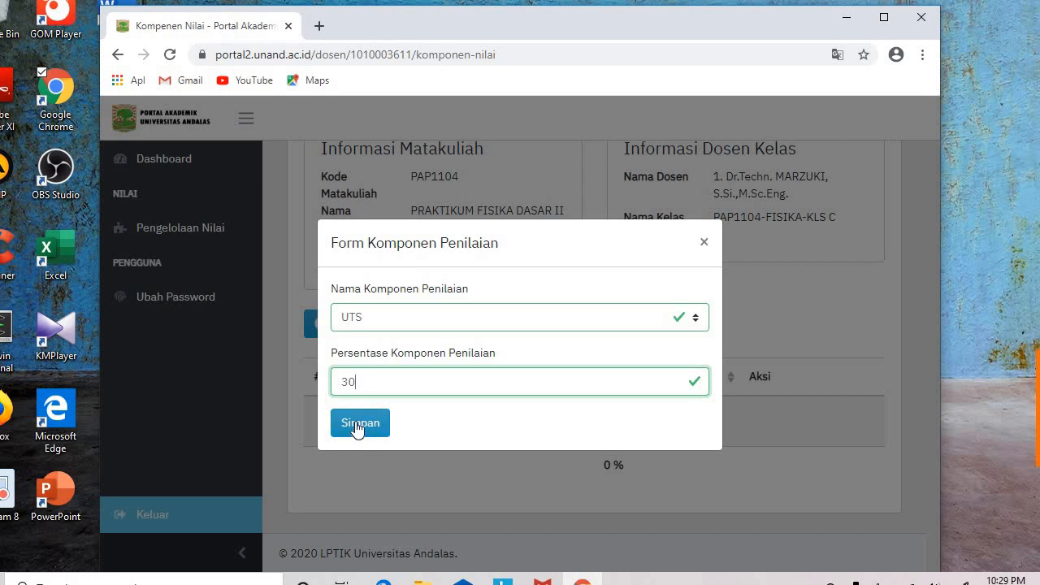
{"action": "left_click", "coordinate": [394, 324]}
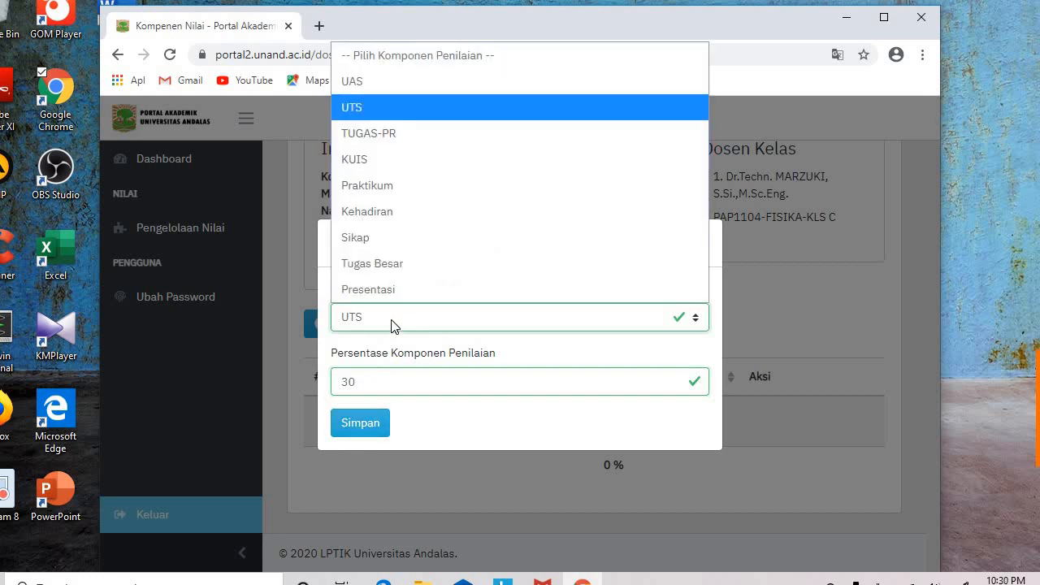
{"action": "left_click", "coordinate": [365, 81]}
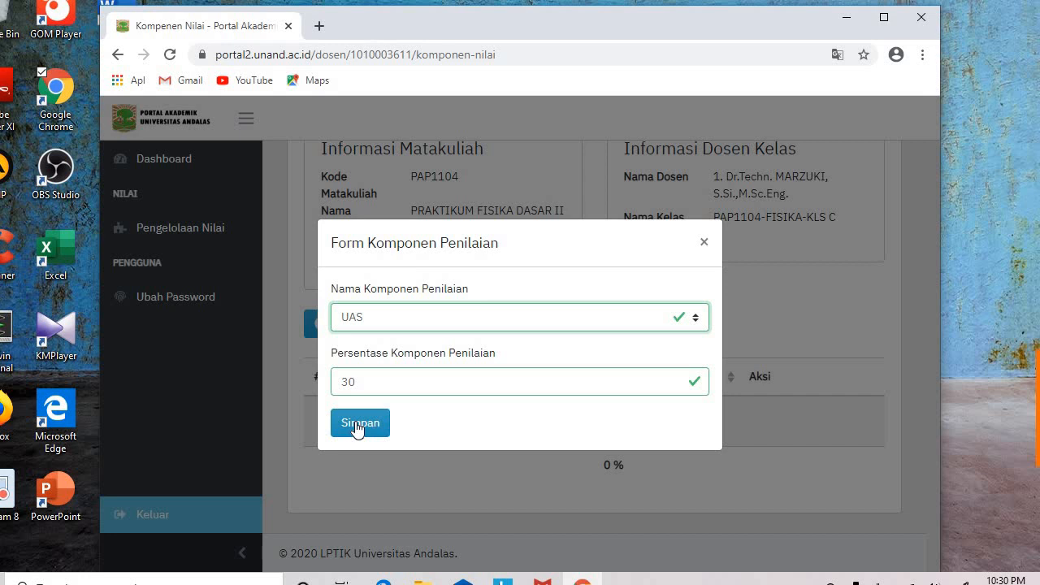
{"action": "left_click", "coordinate": [390, 321]}
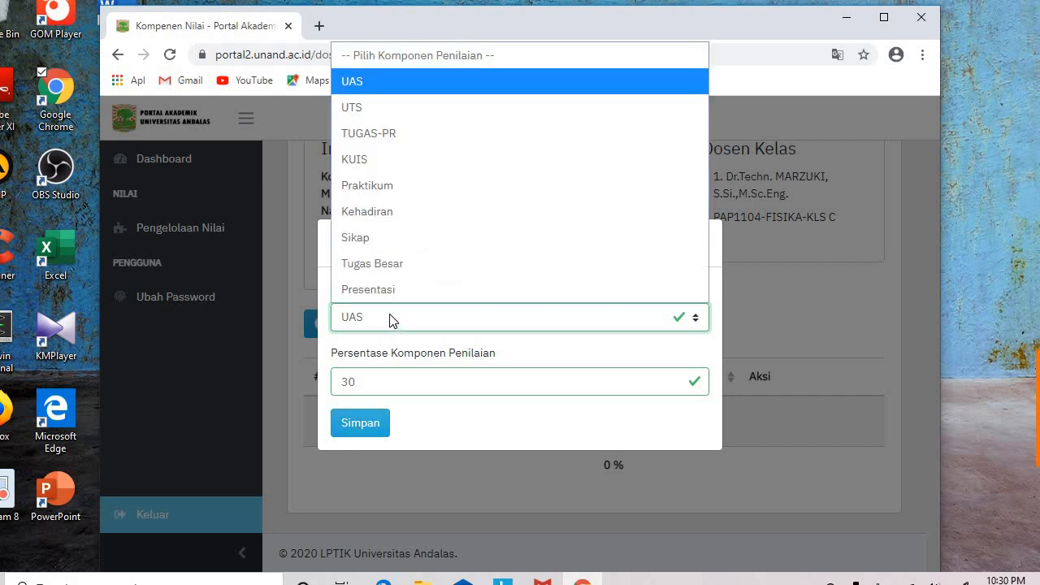
{"action": "left_click", "coordinate": [385, 134]}
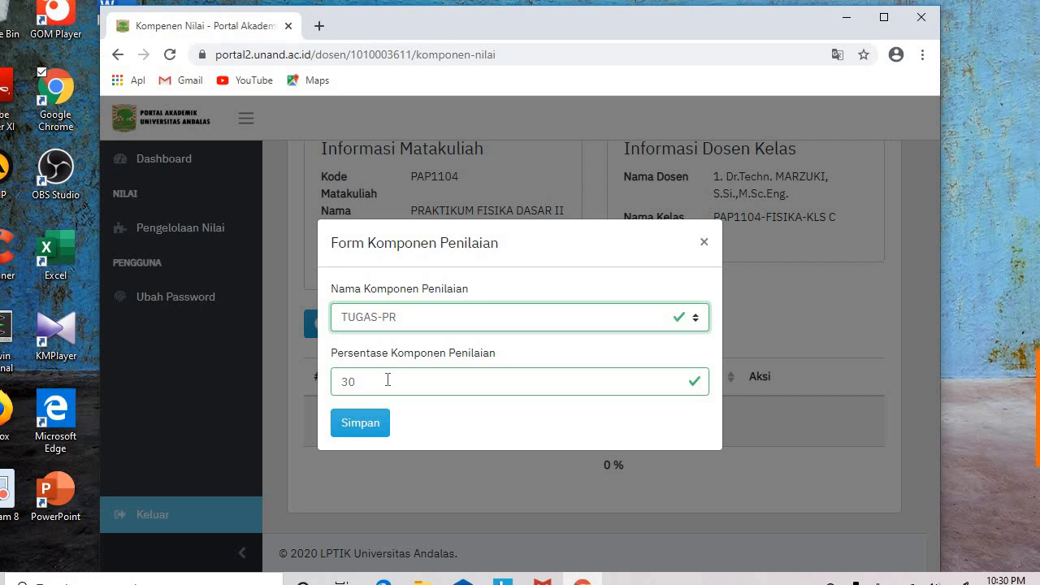
{"action": "left_click", "coordinate": [387, 324]}
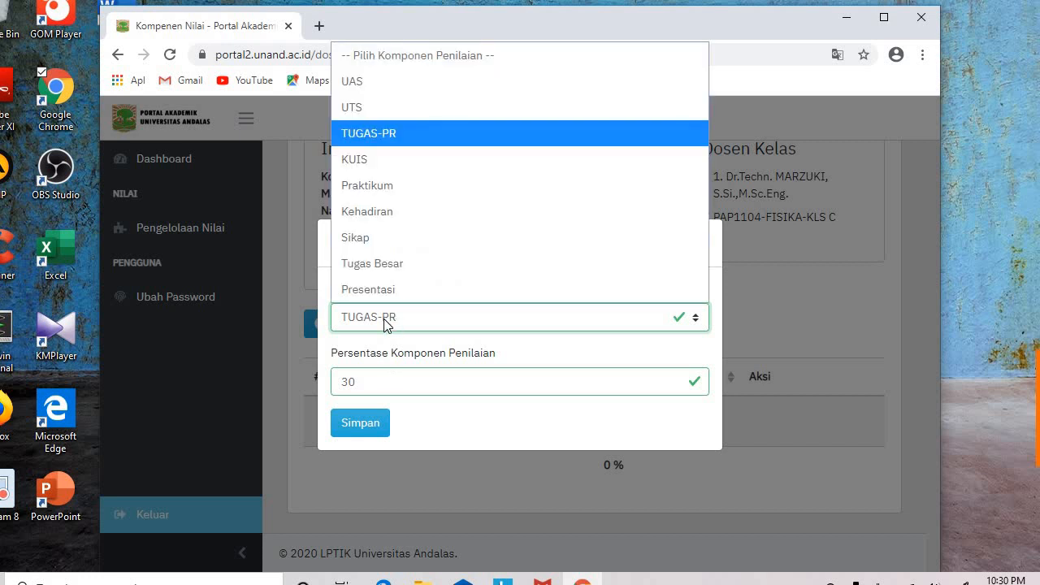
{"action": "left_click", "coordinate": [372, 237]}
{"action": "left_click", "coordinate": [364, 386]}
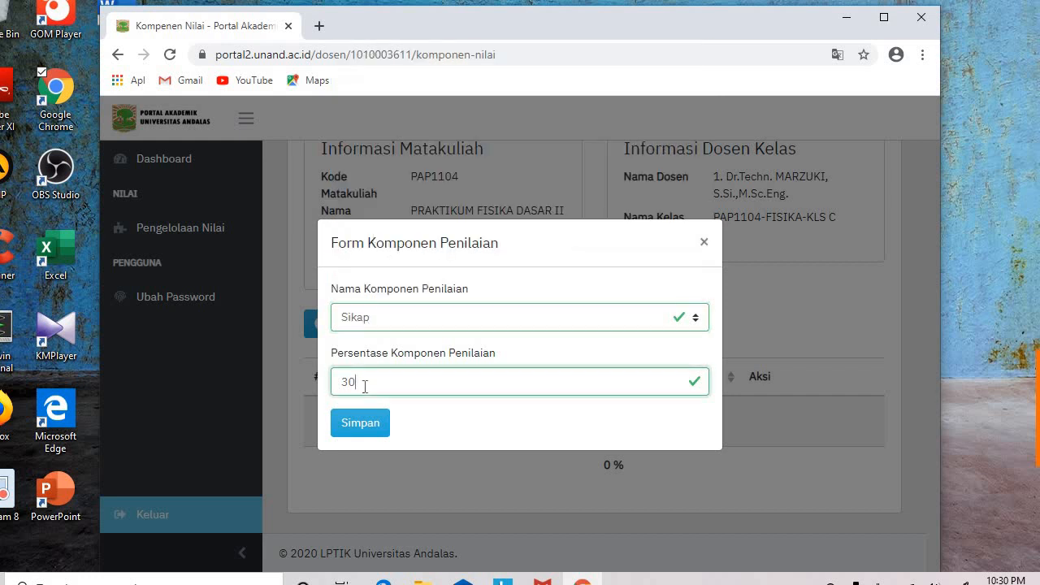
{"action": "key", "text": "BackSpace"}
{"action": "key", "text": "BackSpace"}
{"action": "type", "text": "10"}
{"action": "left_click", "coordinate": [704, 244]}
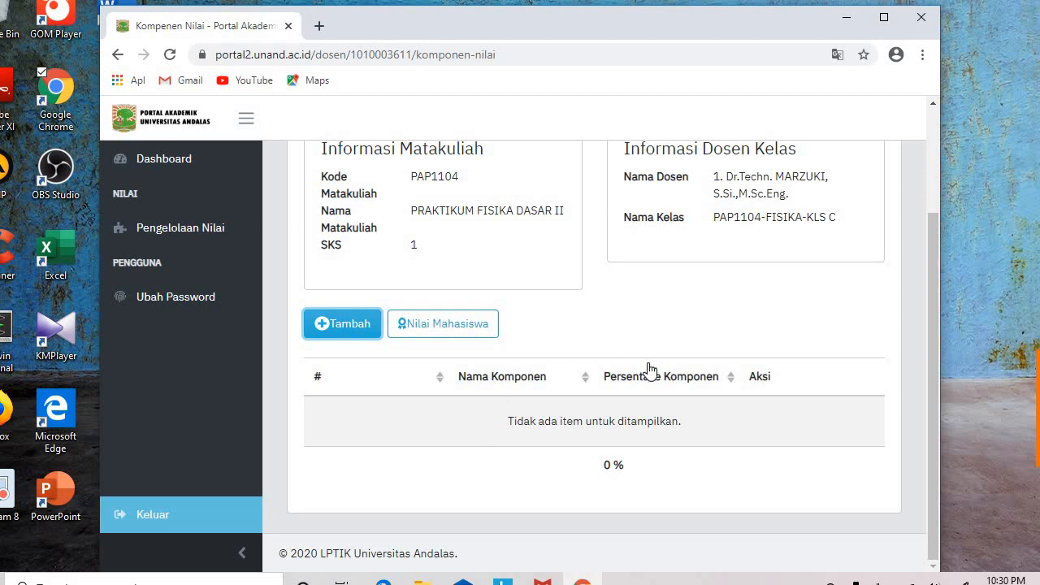
Step: Back in Pengelolaan Nilai, view the six grade components of PAP3106 Komunikasi Ilmiah
{"action": "left_click", "coordinate": [186, 231]}
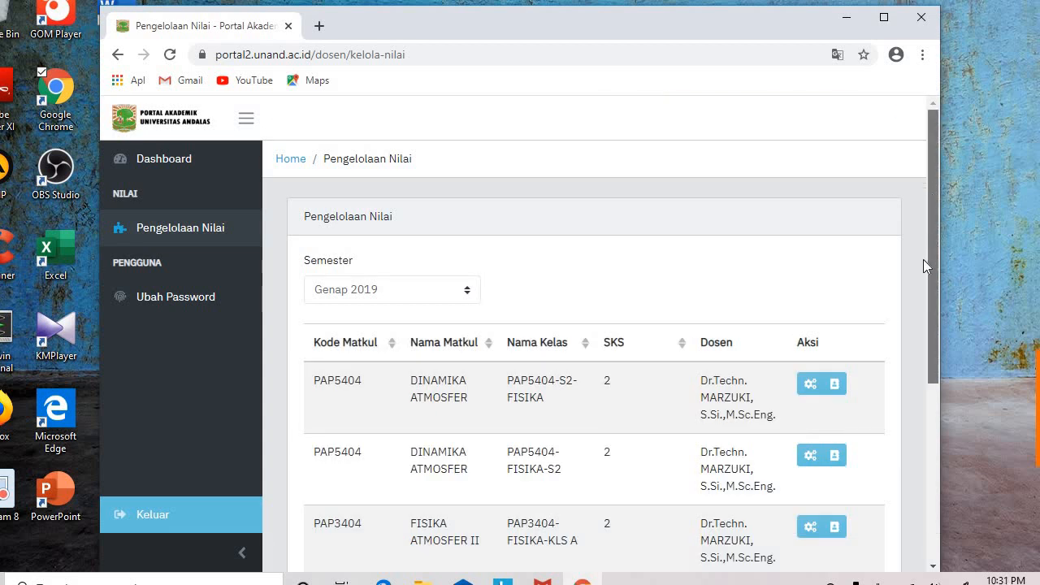
{"action": "scroll", "coordinate": [923, 269], "scroll_direction": "down", "scroll_amount": 3}
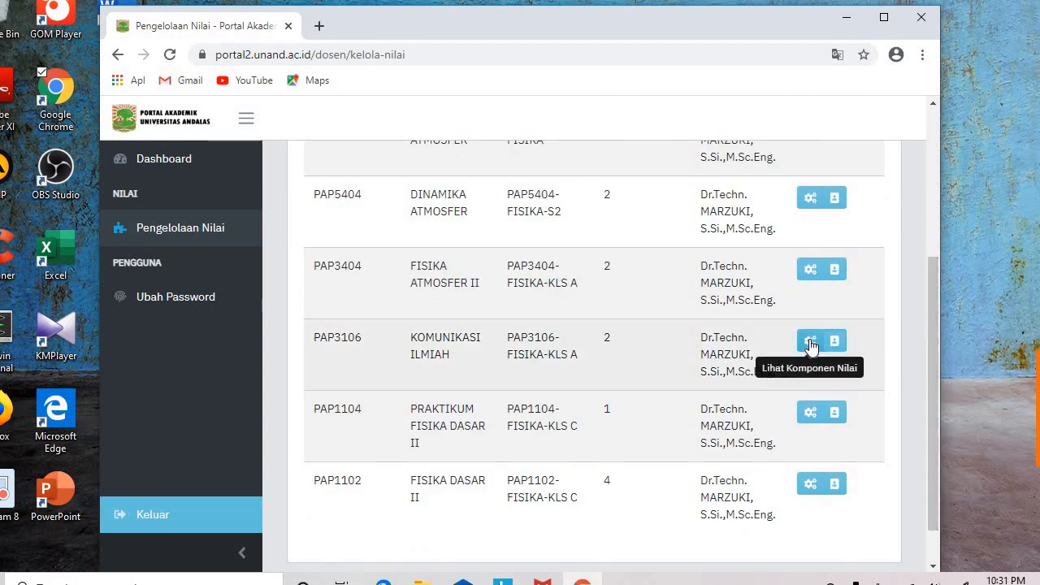
{"action": "left_click", "coordinate": [810, 342]}
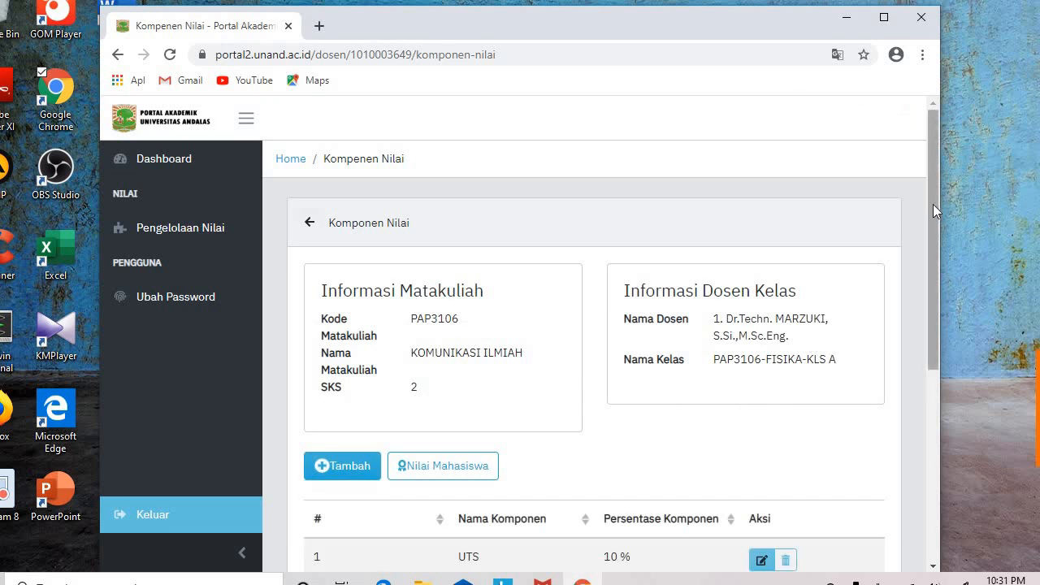
{"action": "left_click_drag", "start_coordinate": [933, 204], "coordinate": [935, 376]}
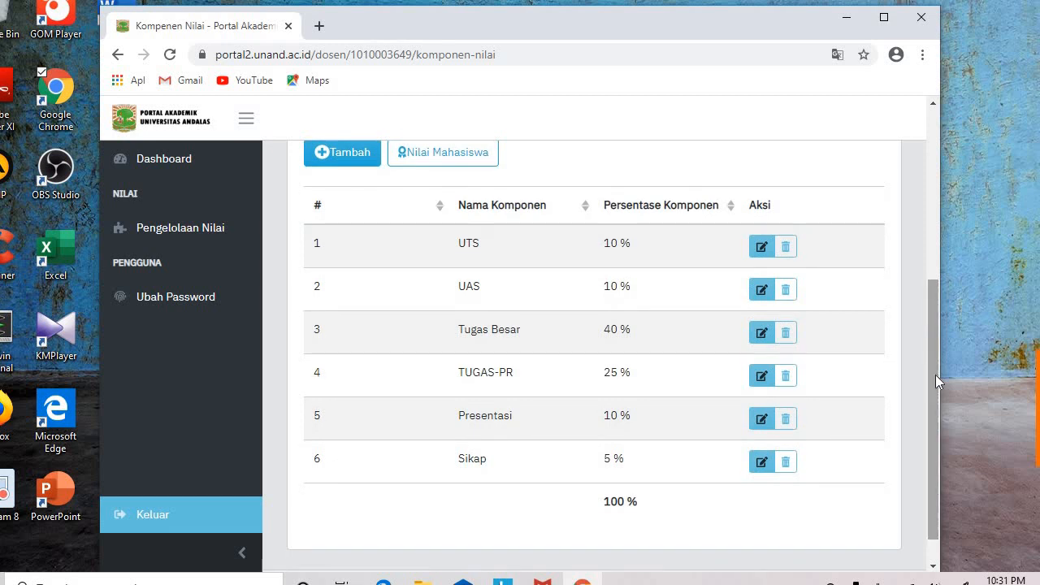
{"action": "left_click_drag", "start_coordinate": [935, 375], "coordinate": [931, 360]}
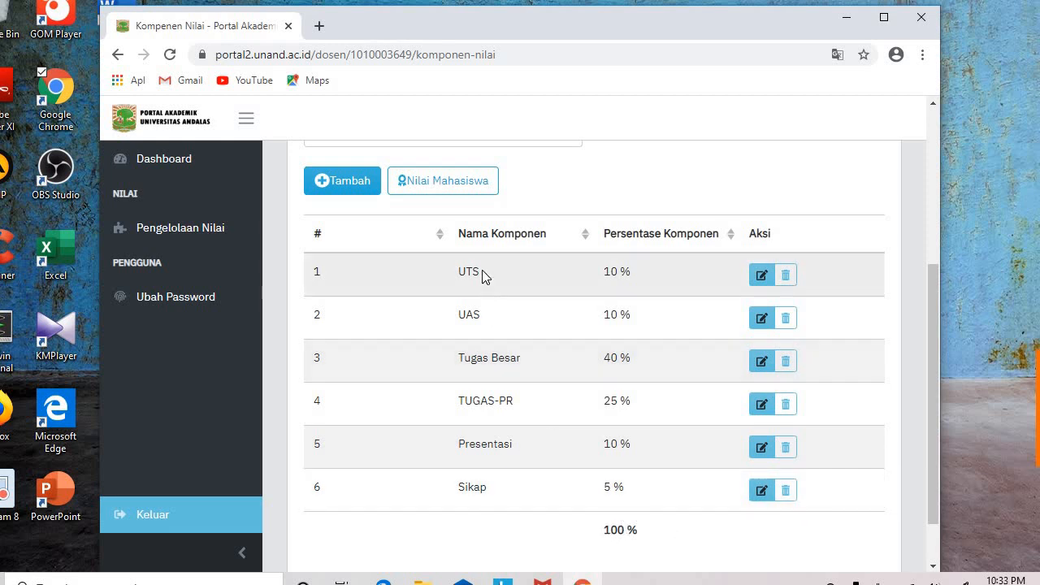
Step: Open the Nilai Mahasiswa page for PAP3106-FISIKA-KLS A and expand the Template Nilai list
{"action": "left_click", "coordinate": [445, 180]}
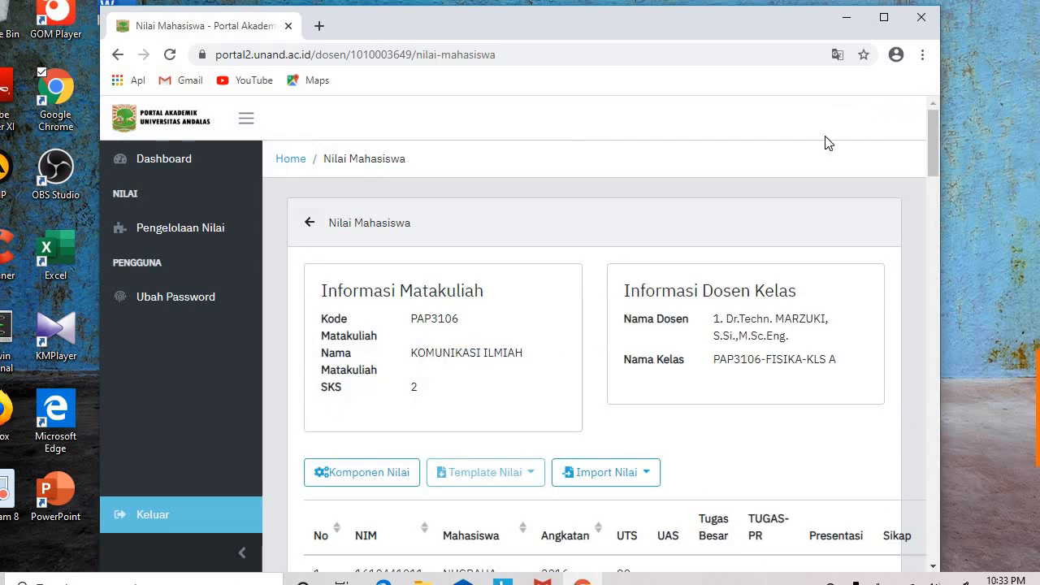
{"action": "mouse_move", "coordinate": [932, 122]}
{"action": "left_mouse_down"}
{"action": "mouse_move", "coordinate": [904, 449]}
{"action": "mouse_move", "coordinate": [909, 521]}
{"action": "mouse_move", "coordinate": [936, 108]}
{"action": "left_mouse_up"}
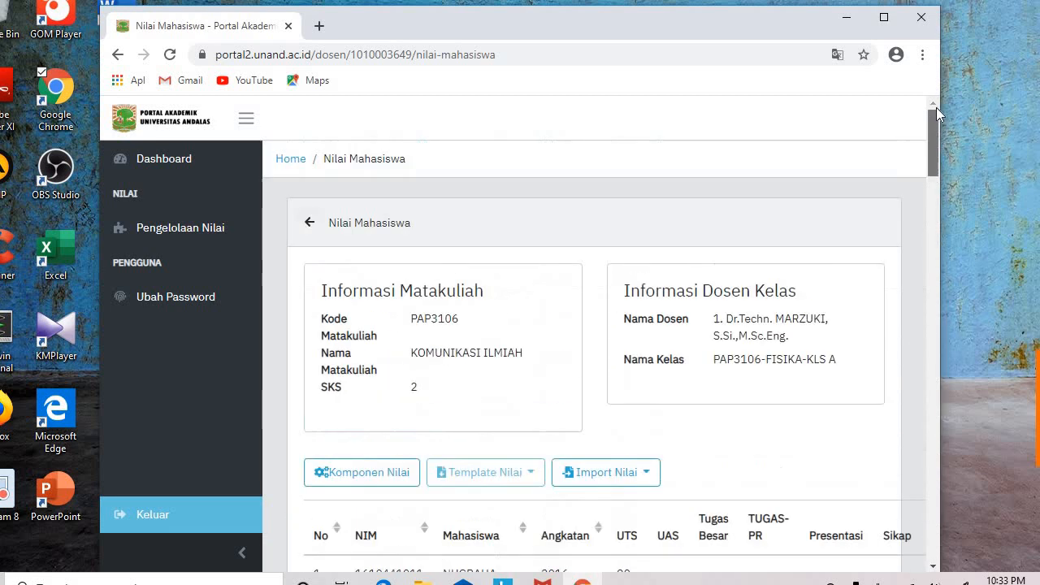
{"action": "left_click", "coordinate": [884, 18]}
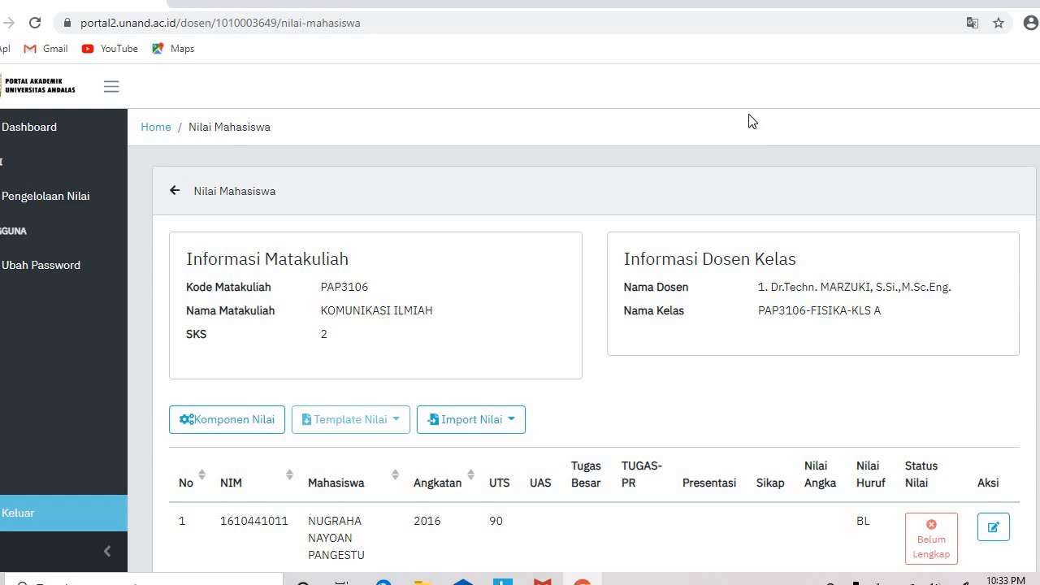
{"action": "left_click", "coordinate": [358, 429]}
{"action": "left_click", "coordinate": [1020, 2]}
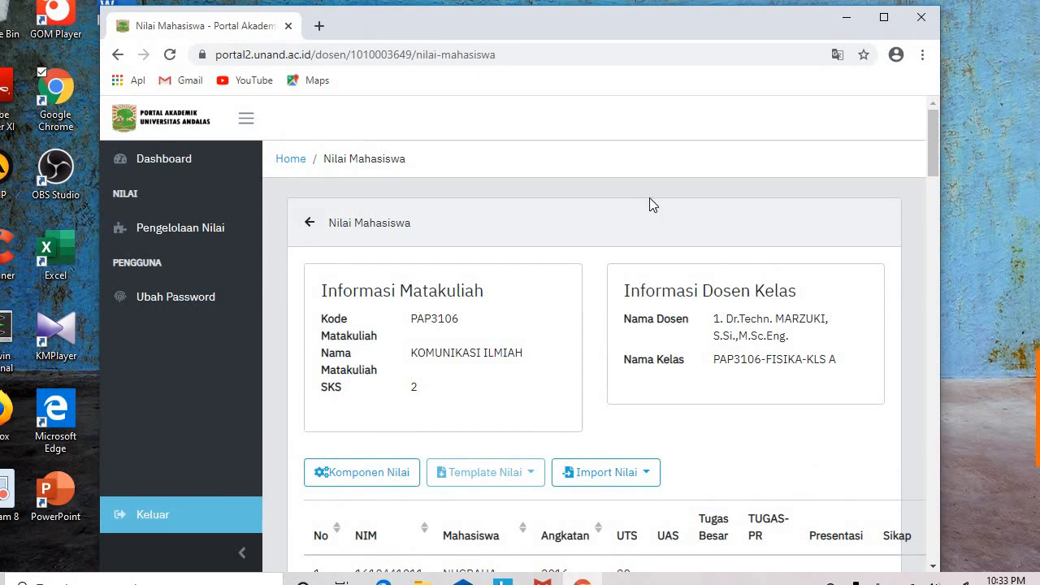
{"action": "left_click", "coordinate": [531, 481]}
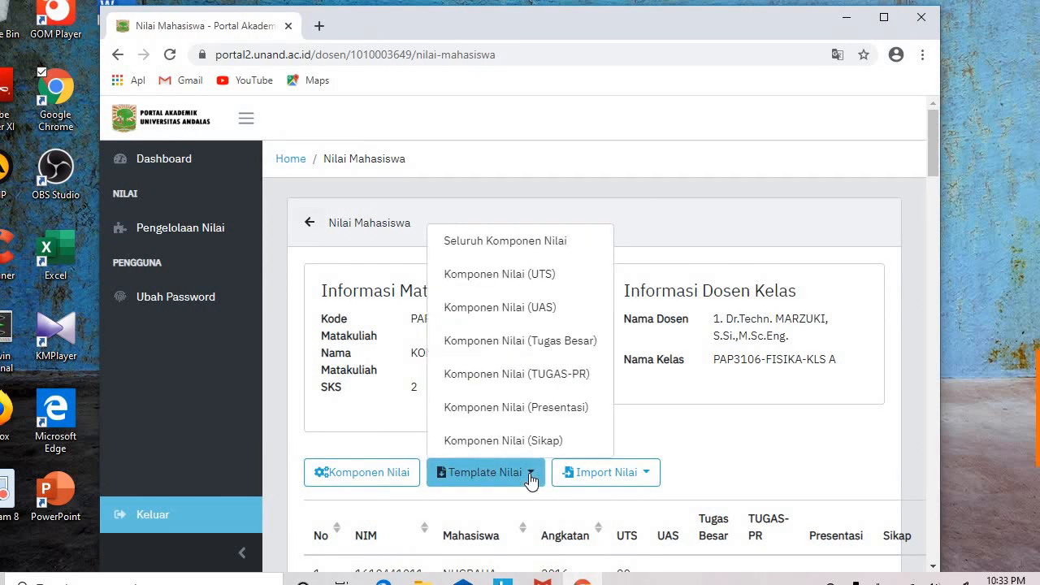
Step: Download the Seluruh Komponen Nilai and Komponen Nilai (UTS) templates, then open the all-component workbook
{"action": "left_click", "coordinate": [499, 243]}
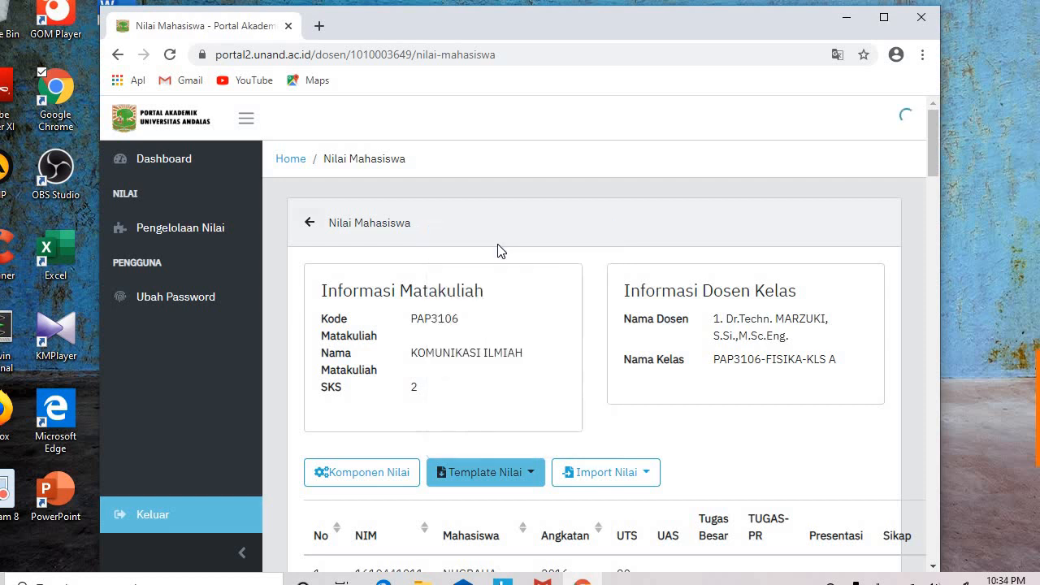
{"action": "left_click", "coordinate": [531, 475]}
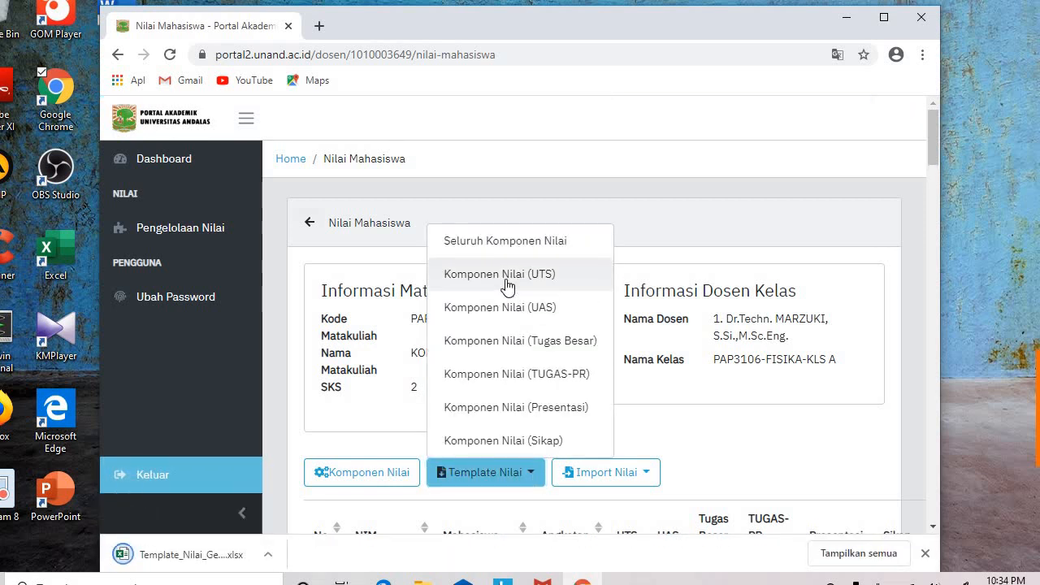
{"action": "left_click", "coordinate": [507, 285]}
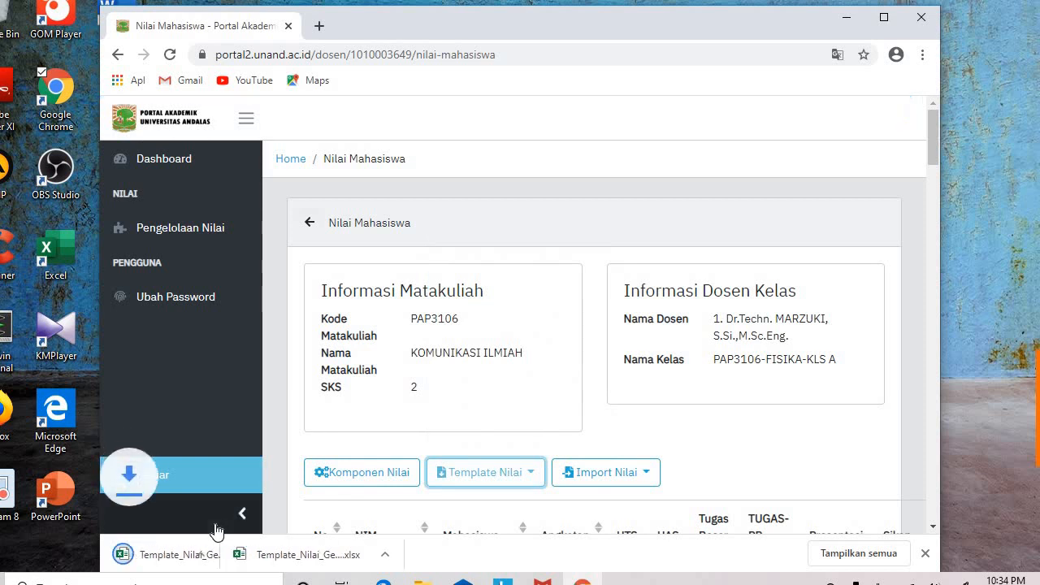
{"action": "left_click", "coordinate": [350, 556]}
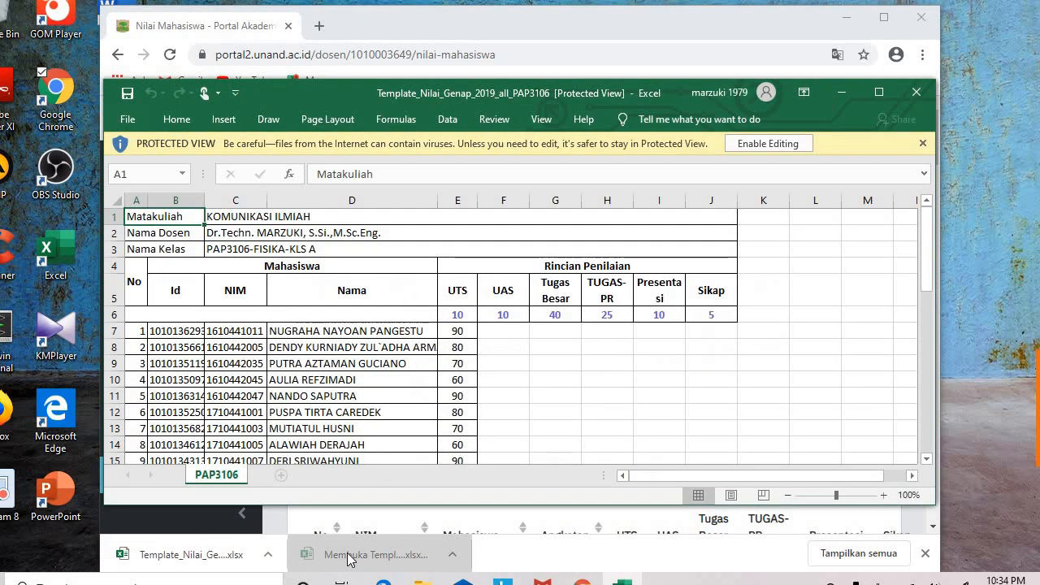
Step: Review the row 6 weights and column E UTS scores, then open the UTS template
{"action": "left_click", "coordinate": [884, 17]}
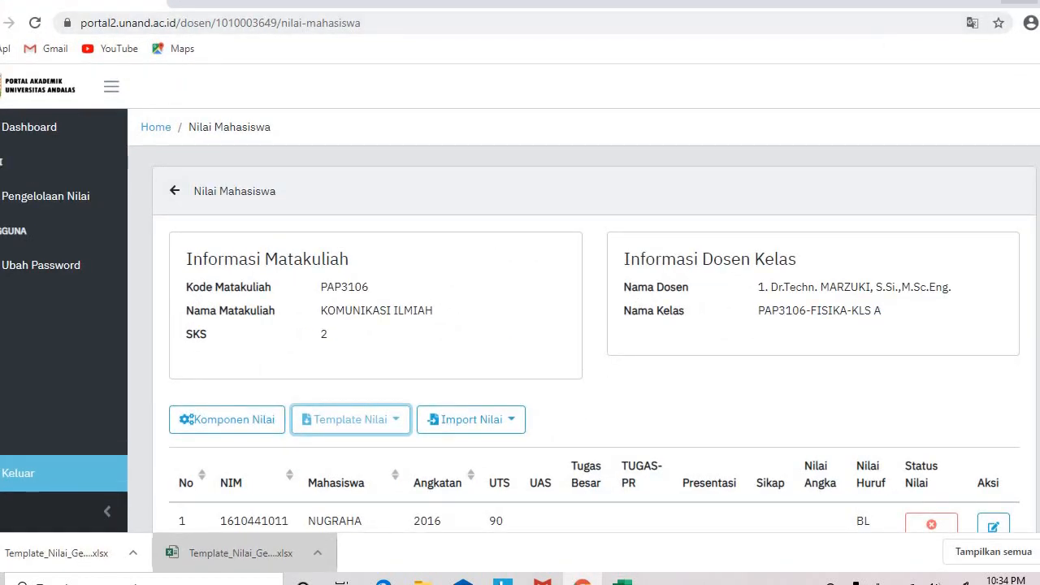
{"action": "left_click", "coordinate": [1020, 2]}
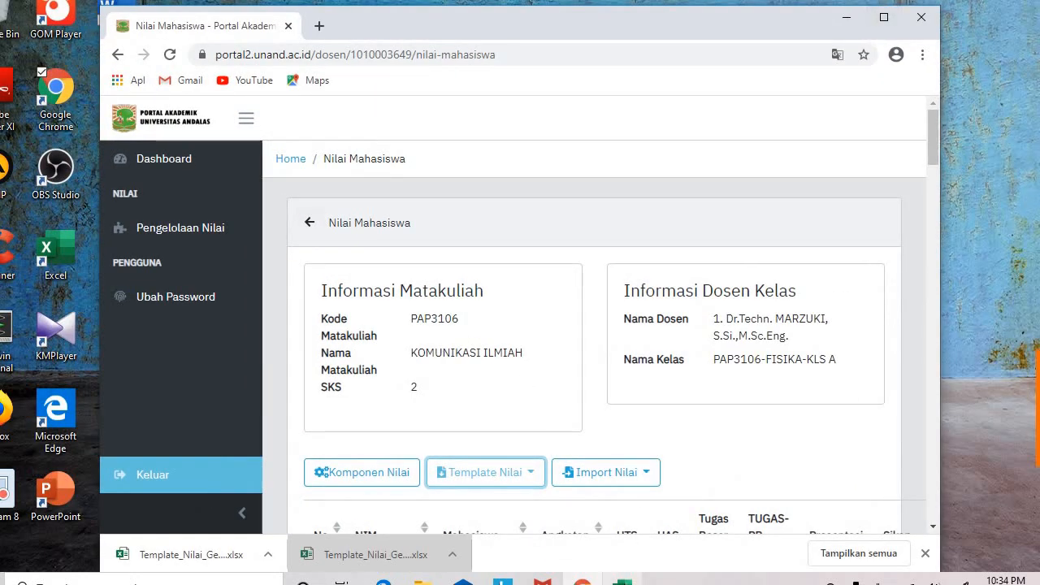
{"action": "left_click", "coordinate": [623, 581]}
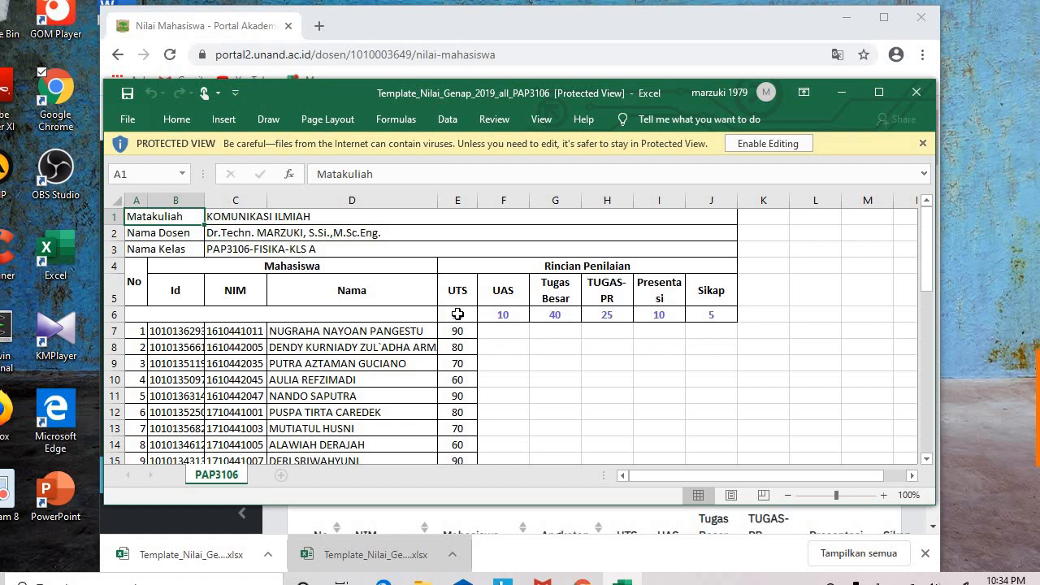
{"action": "left_click_drag", "start_coordinate": [458, 314], "coordinate": [712, 323]}
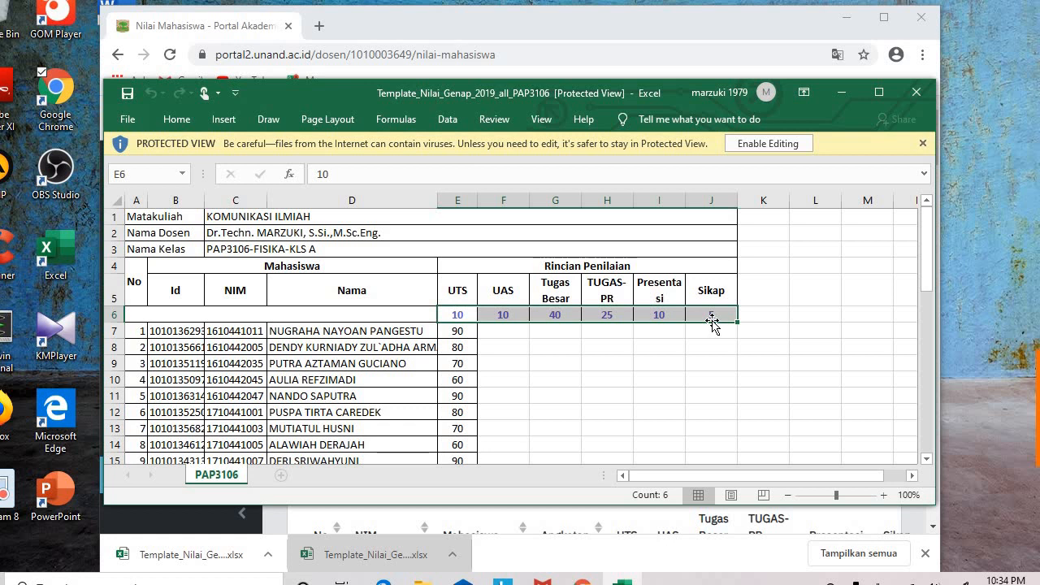
{"action": "left_click_drag", "start_coordinate": [461, 332], "coordinate": [461, 429]}
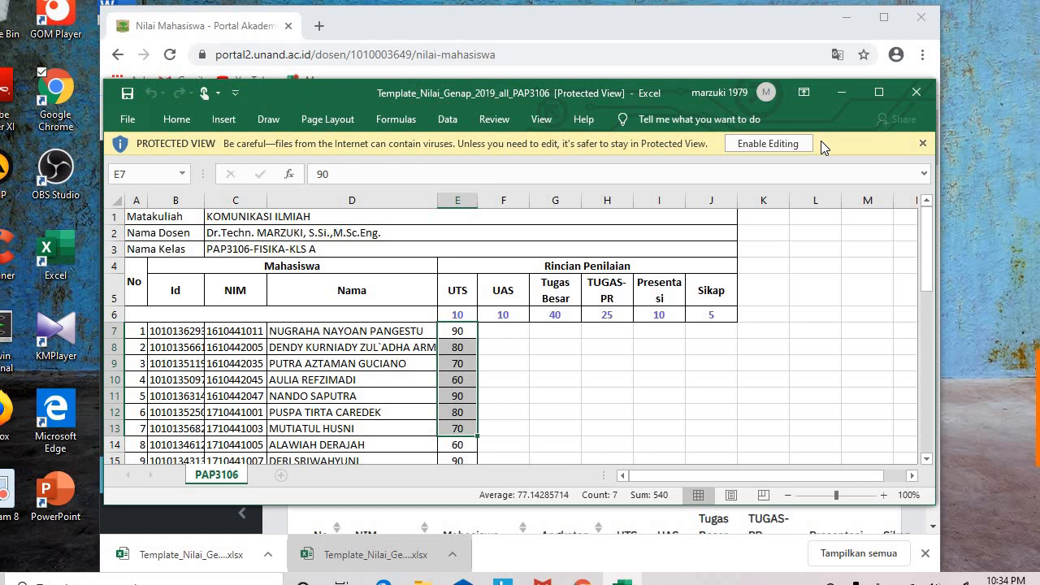
{"action": "left_click", "coordinate": [163, 557]}
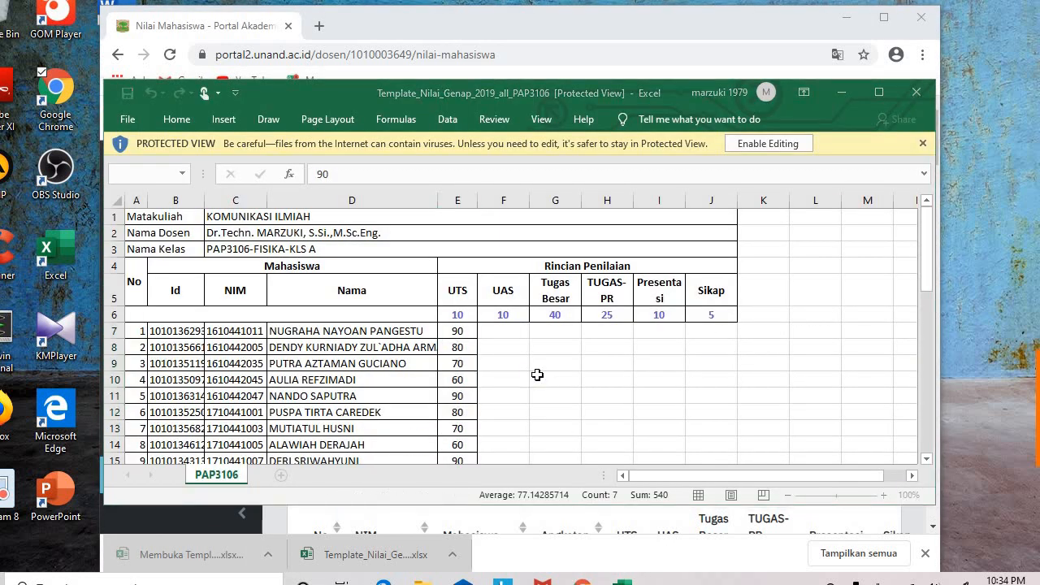
Step: Enable editing on the UTS template and check its UTS weight of 10, header details, and scores
{"action": "left_click", "coordinate": [756, 144]}
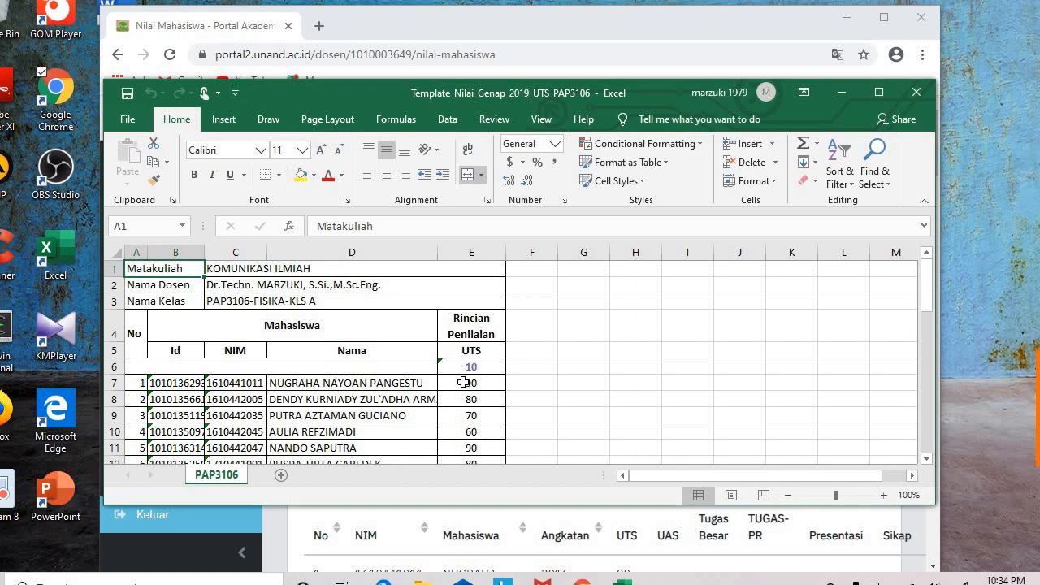
{"action": "left_click_drag", "start_coordinate": [463, 383], "coordinate": [464, 448]}
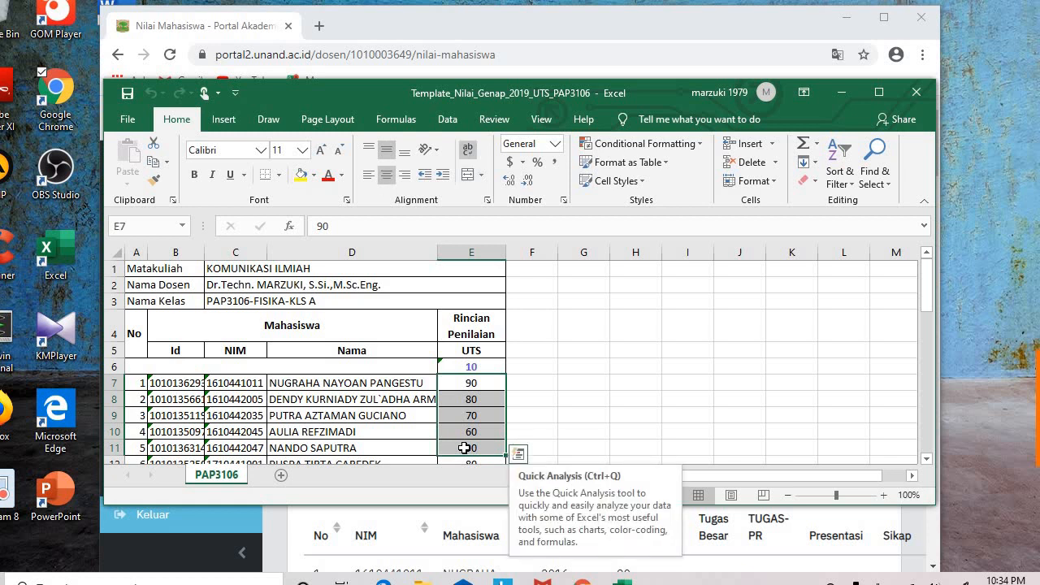
{"action": "left_click", "coordinate": [530, 390]}
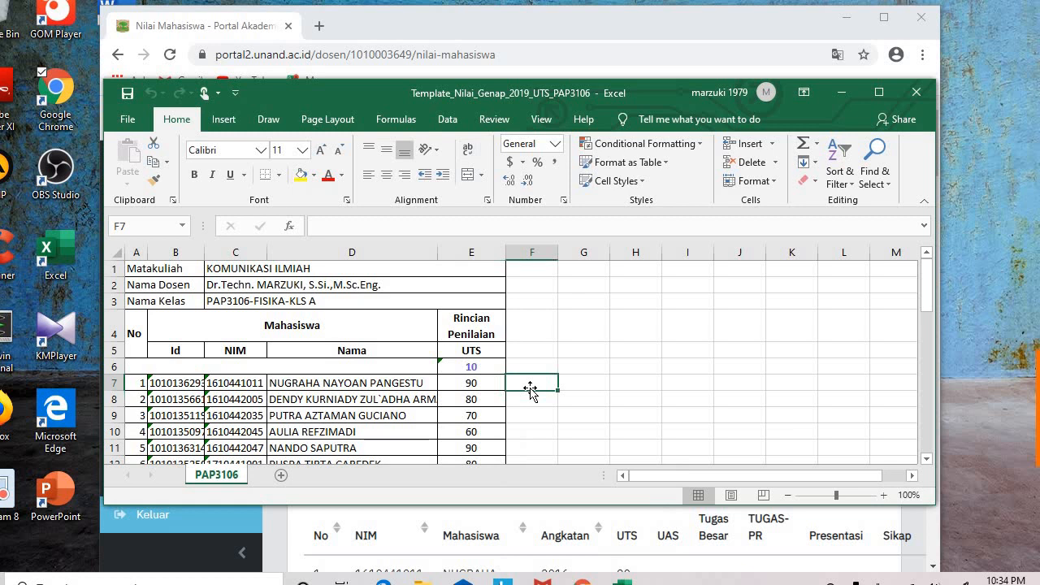
{"action": "left_click", "coordinate": [473, 365]}
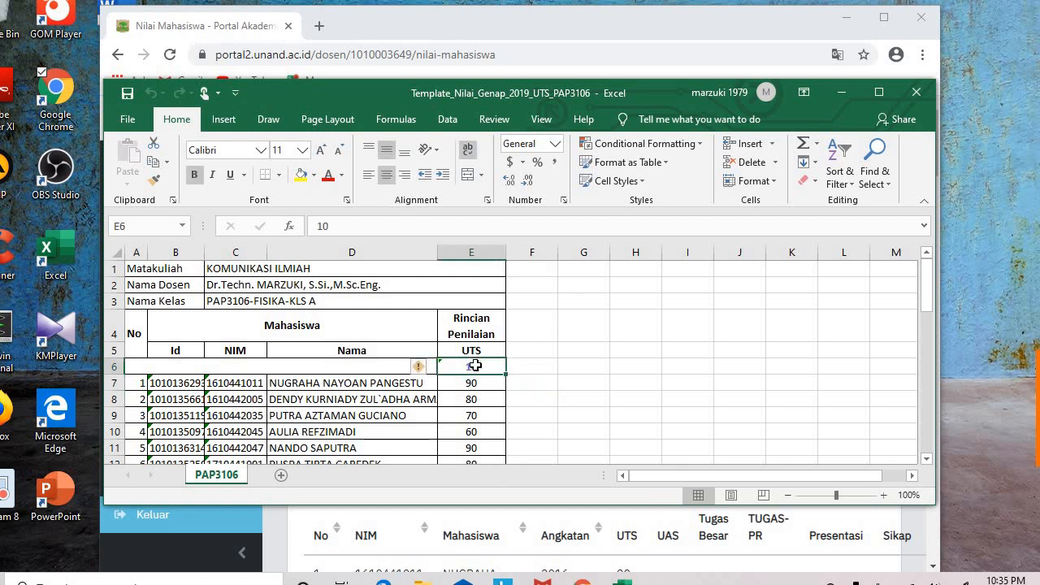
{"action": "left_click", "coordinate": [459, 321]}
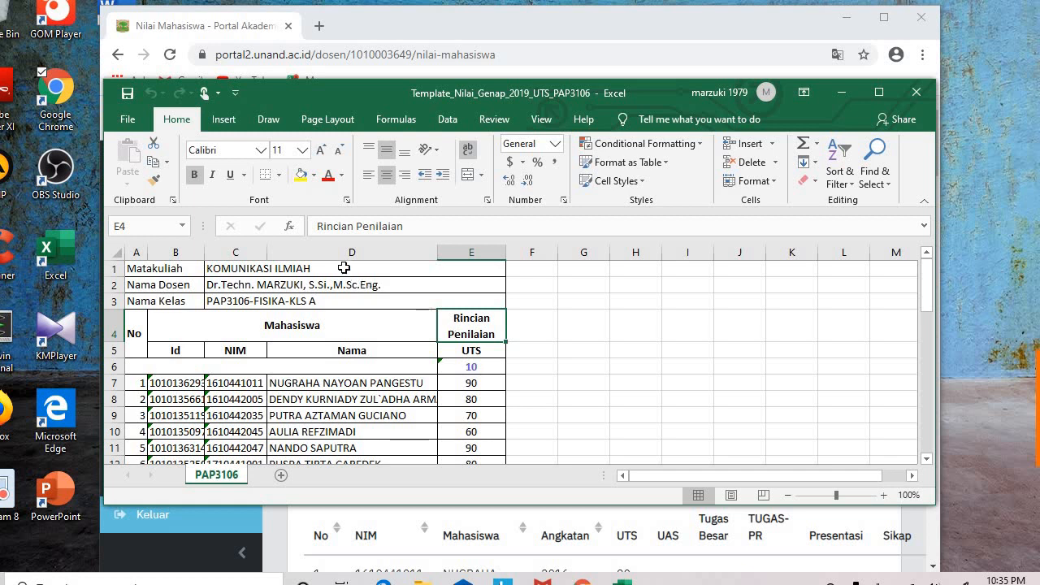
{"action": "left_click_drag", "start_coordinate": [344, 267], "coordinate": [333, 304]}
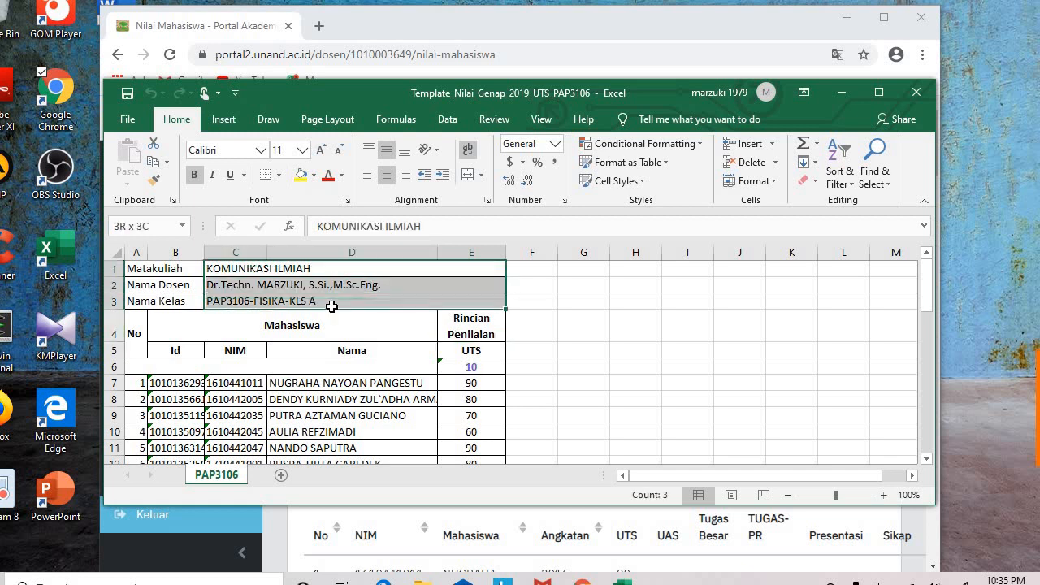
{"action": "left_click", "coordinate": [537, 352]}
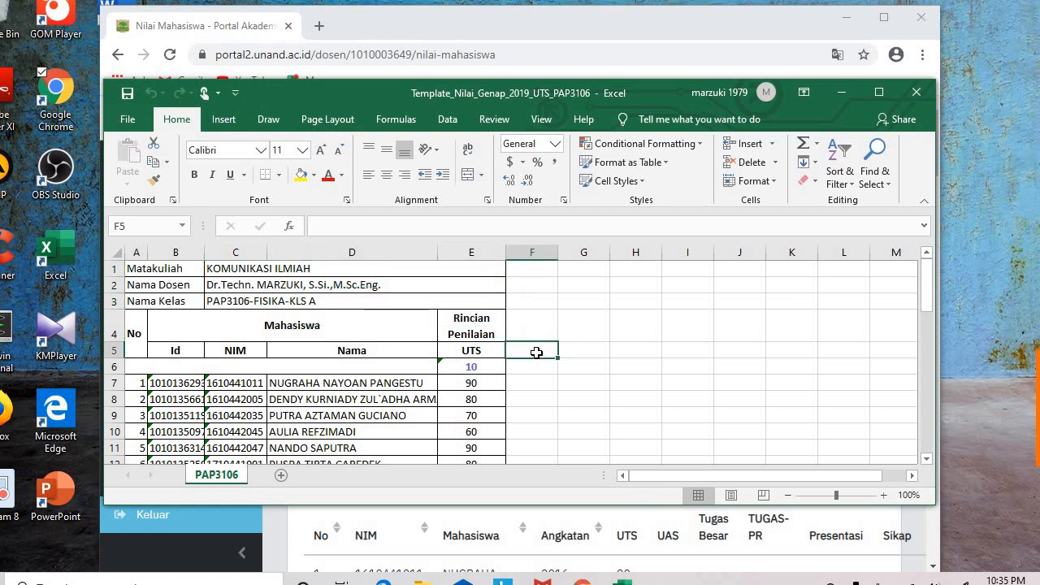
{"action": "mouse_move", "coordinate": [472, 384]}
{"action": "left_mouse_down"}
{"action": "mouse_move", "coordinate": [471, 496]}
{"action": "mouse_move", "coordinate": [464, 381]}
{"action": "left_mouse_up"}
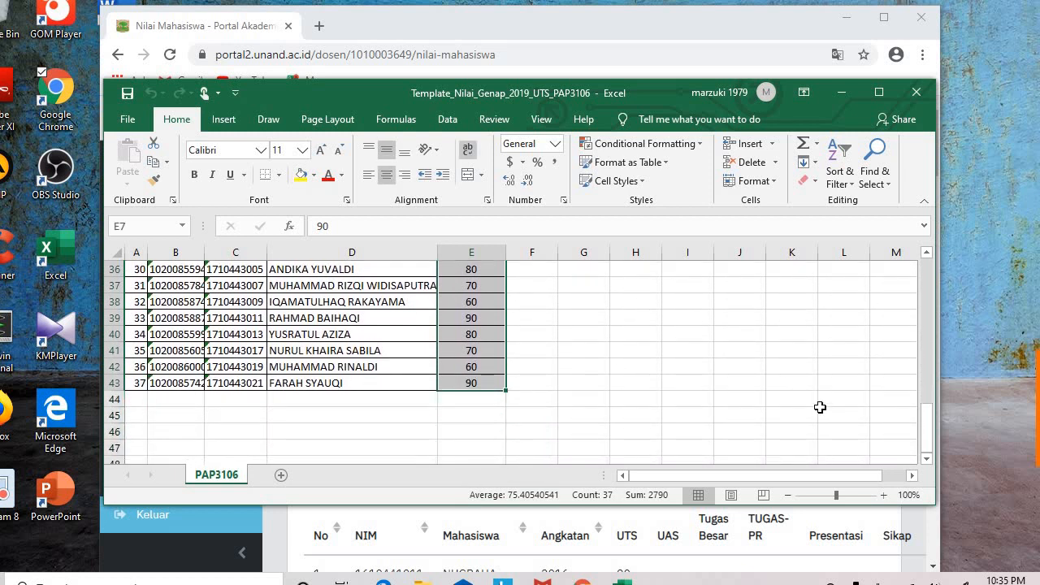
{"action": "left_click_drag", "start_coordinate": [931, 433], "coordinate": [921, 302]}
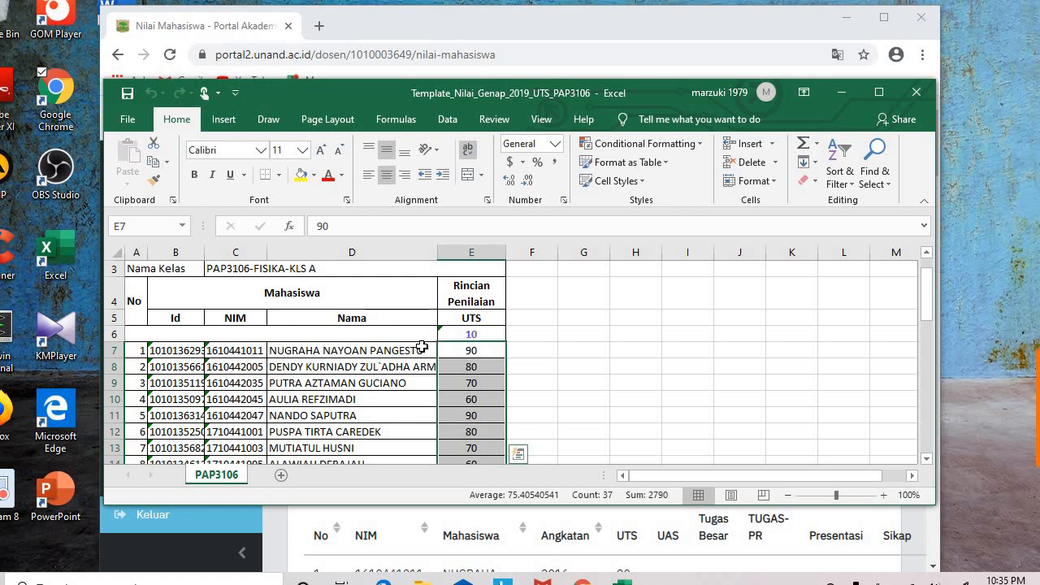
{"action": "left_click_drag", "start_coordinate": [399, 350], "coordinate": [373, 457]}
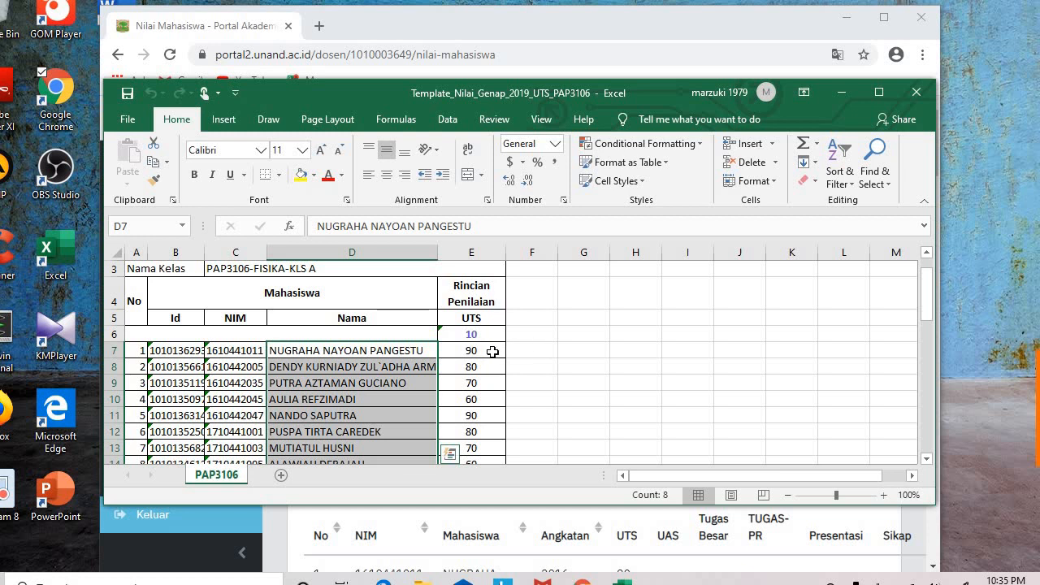
{"action": "left_click_drag", "start_coordinate": [488, 350], "coordinate": [474, 432]}
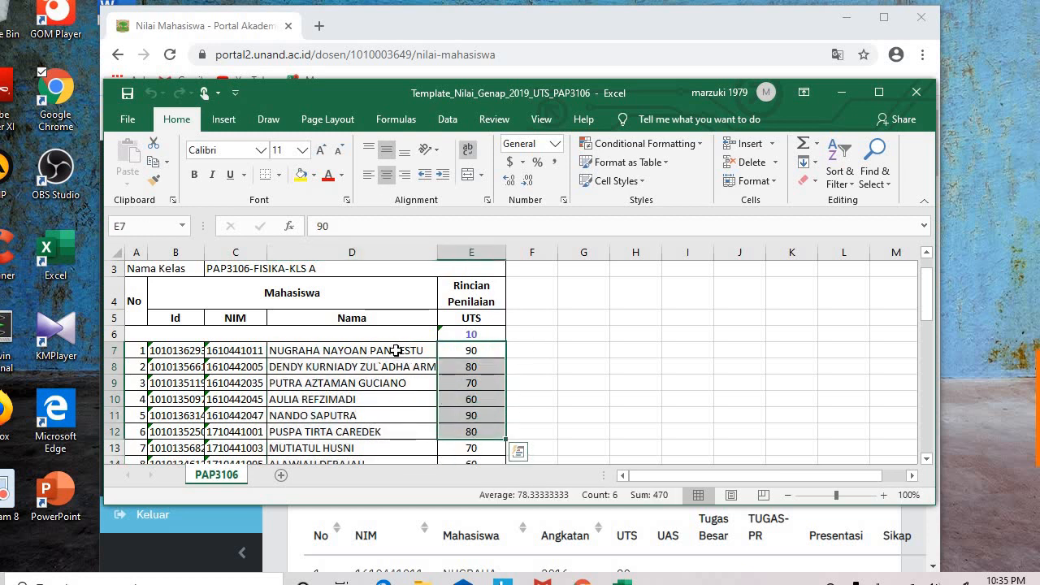
{"action": "left_click_drag", "start_coordinate": [397, 350], "coordinate": [386, 443]}
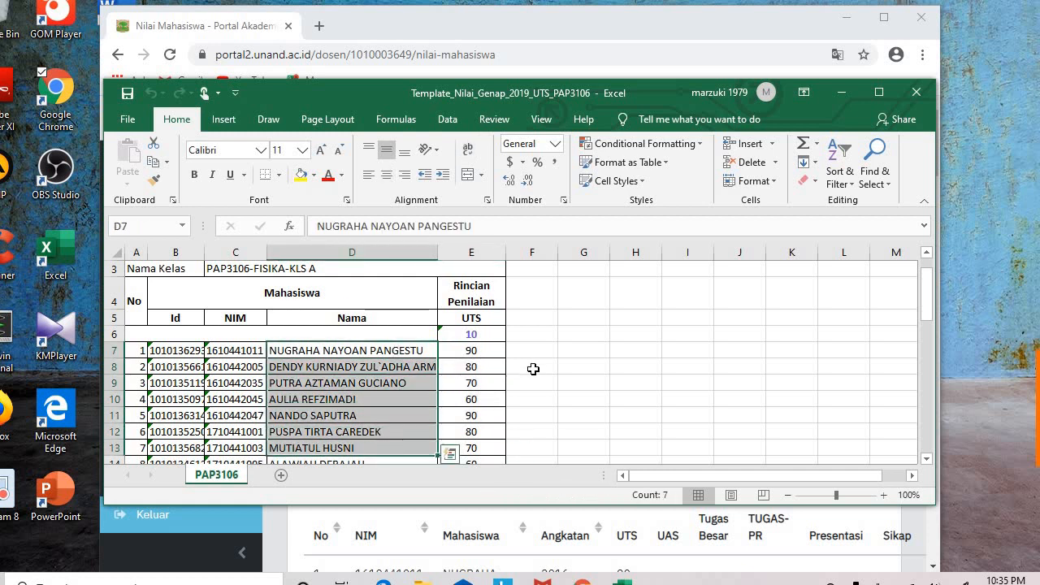
{"action": "left_click", "coordinate": [469, 349]}
{"action": "left_click_drag", "start_coordinate": [461, 373], "coordinate": [456, 452]}
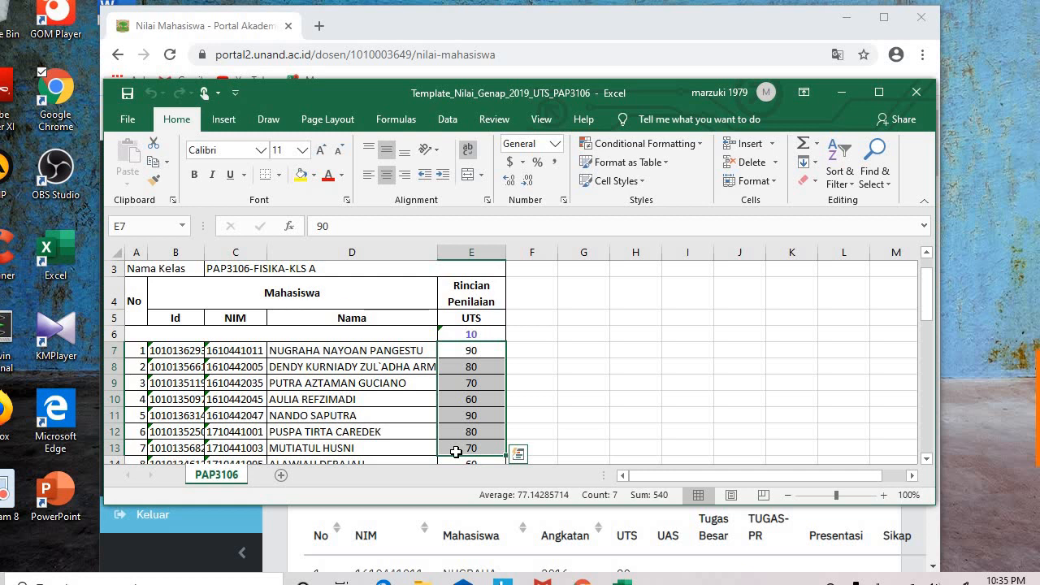
{"action": "left_click", "coordinate": [460, 353]}
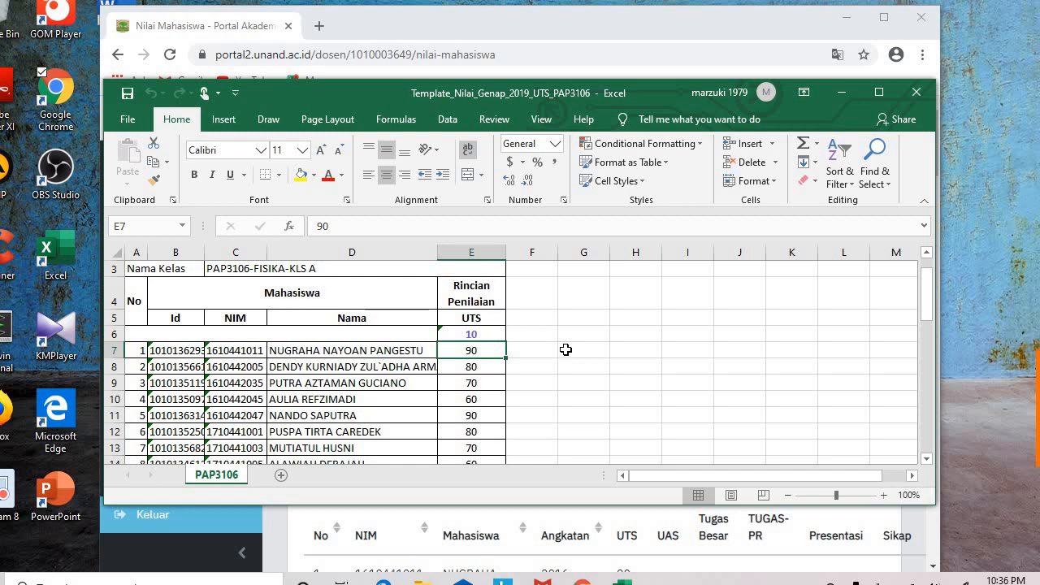
{"action": "left_click", "coordinate": [584, 582]}
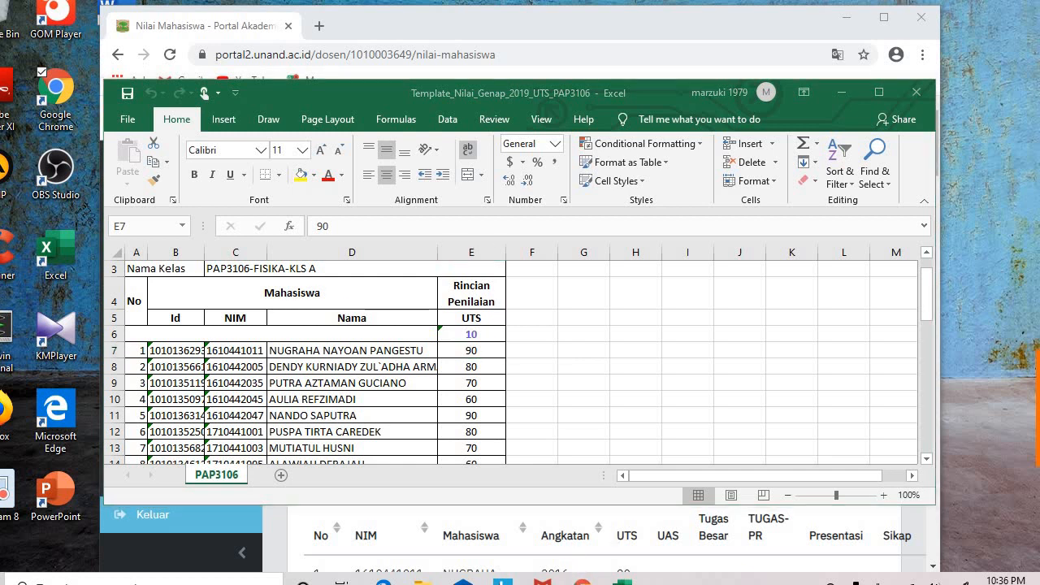
Step: Minimize Chrome and both template workbooks, then restore the KOMUNIKASI ILMIAH Nilai Mahasiswa page
{"action": "left_click", "coordinate": [845, 18]}
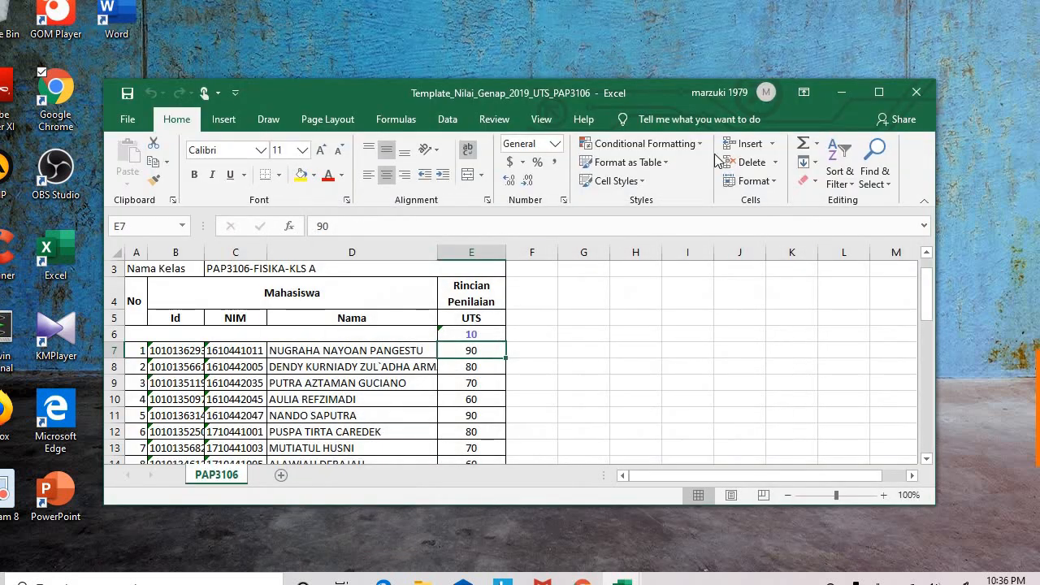
{"action": "left_click", "coordinate": [841, 91]}
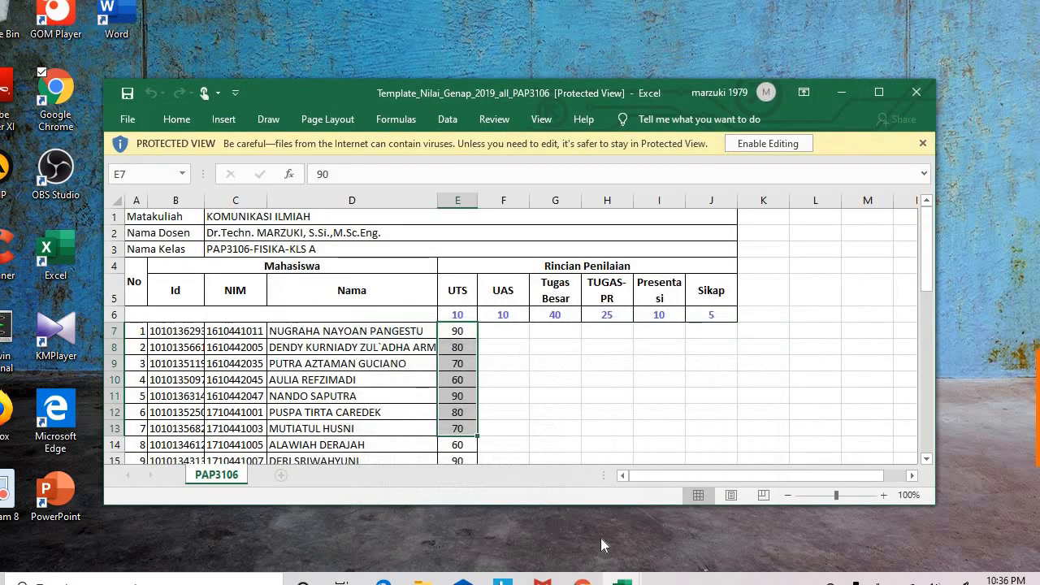
{"action": "left_click", "coordinate": [843, 93]}
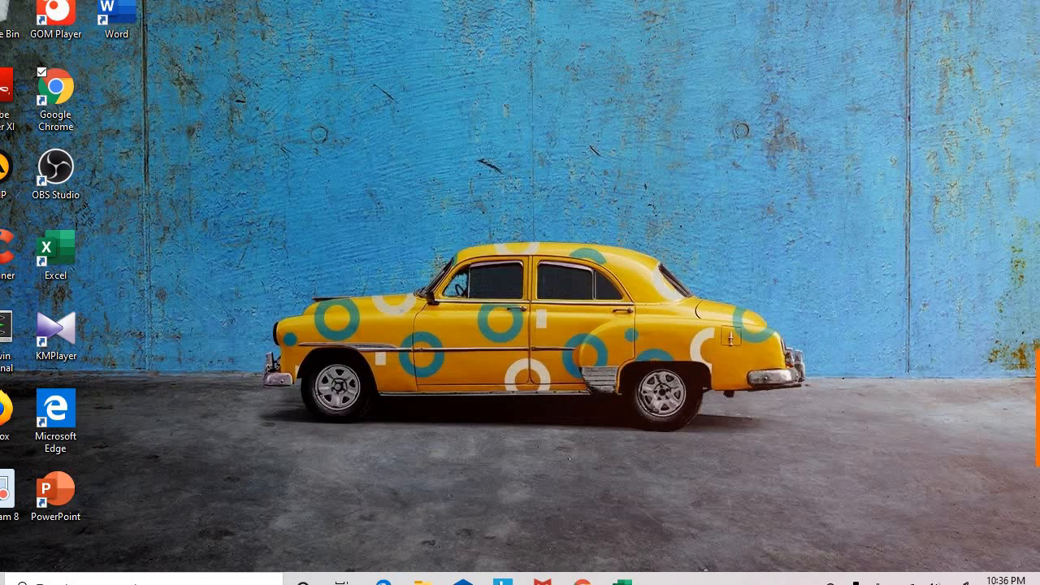
{"action": "left_click", "coordinate": [583, 581]}
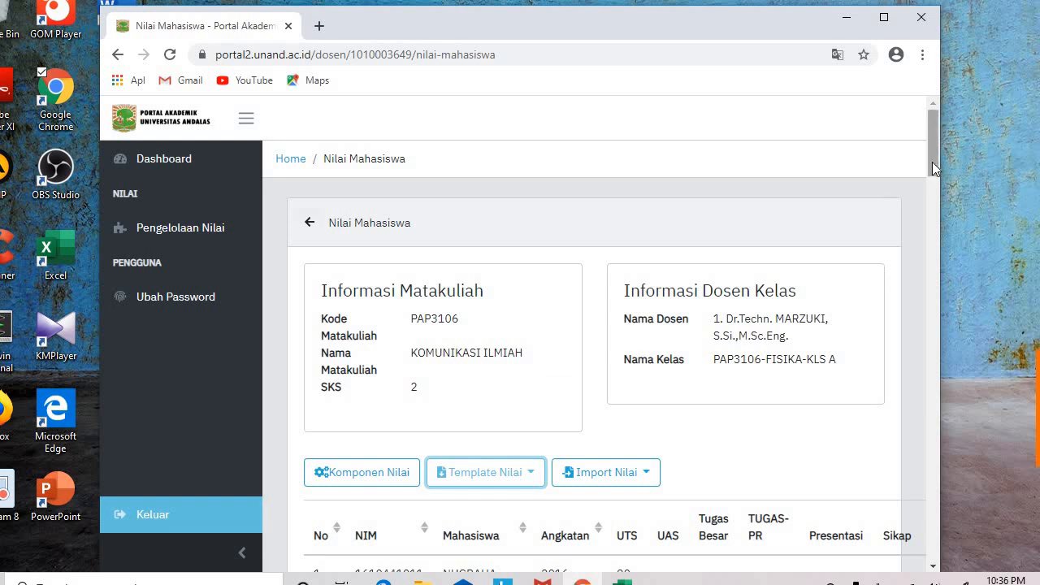
{"action": "left_click_drag", "start_coordinate": [933, 161], "coordinate": [848, 215]}
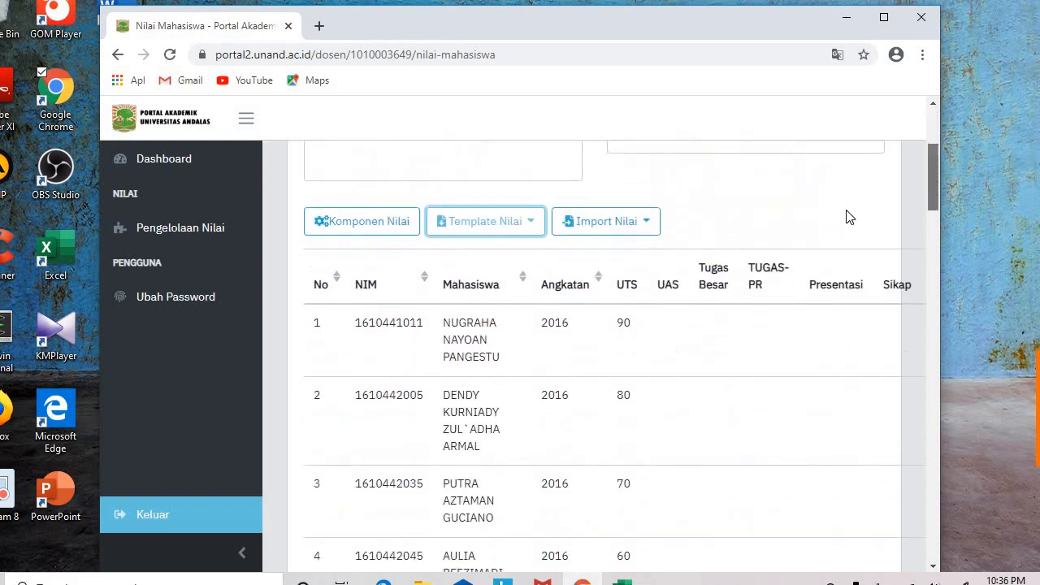
Step: Choose Import Nilai > Per Komponen and accept the Peringatan warning to reach the .xlsx upload form
{"action": "left_click", "coordinate": [651, 227]}
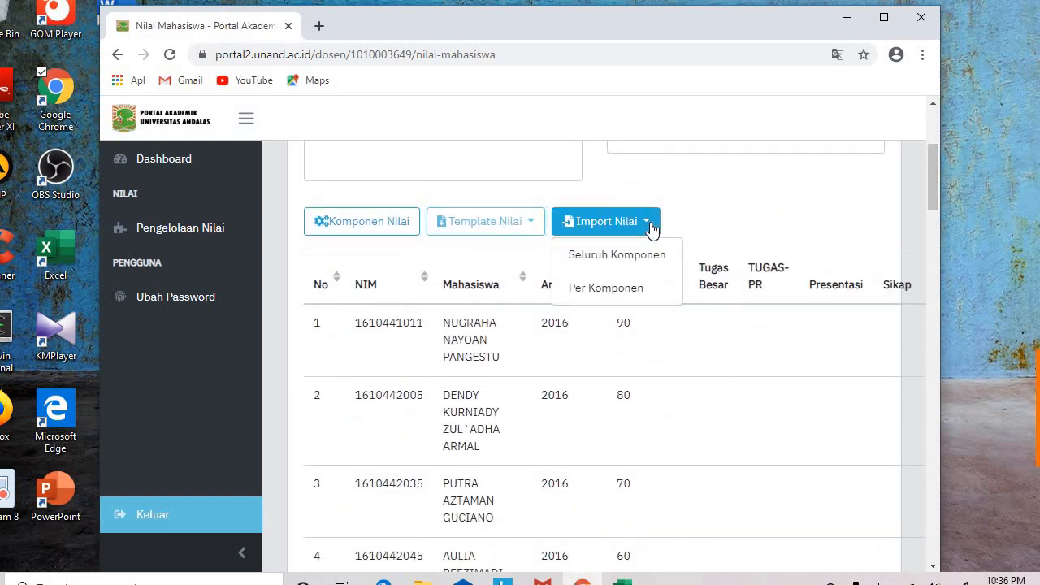
{"action": "left_click", "coordinate": [587, 288]}
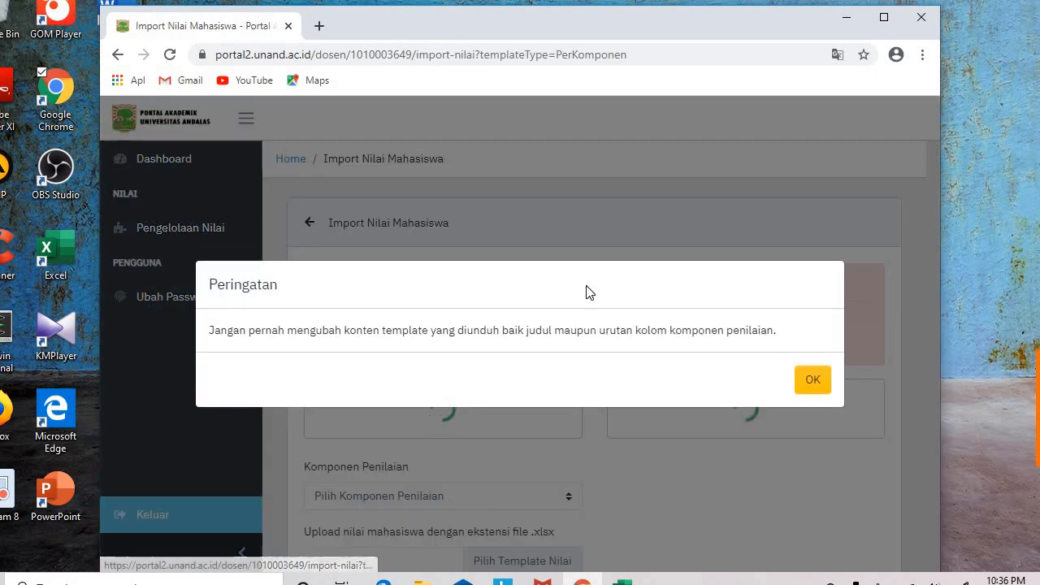
{"action": "left_click", "coordinate": [812, 381]}
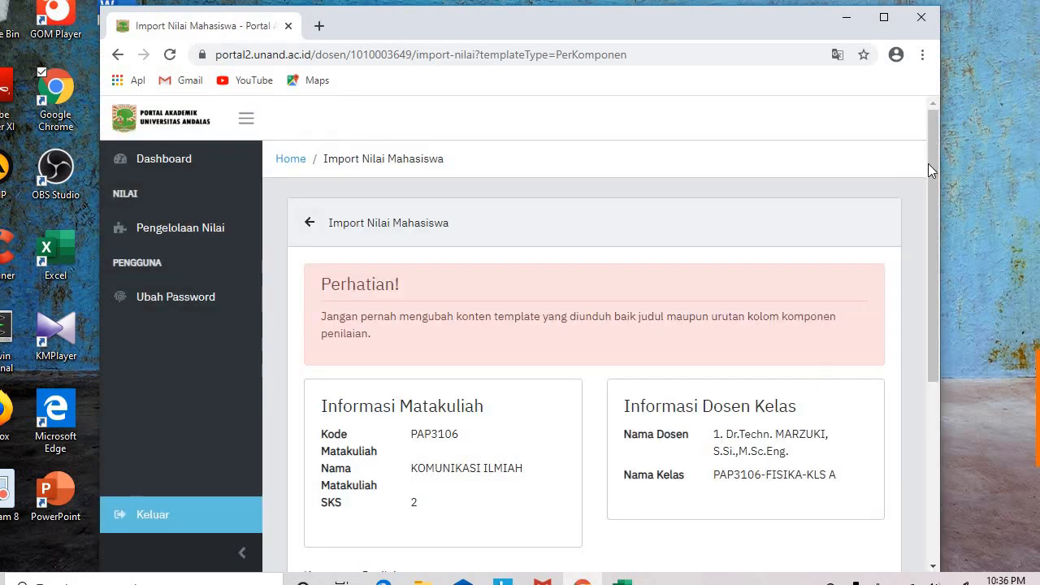
{"action": "left_click_drag", "start_coordinate": [931, 168], "coordinate": [928, 336]}
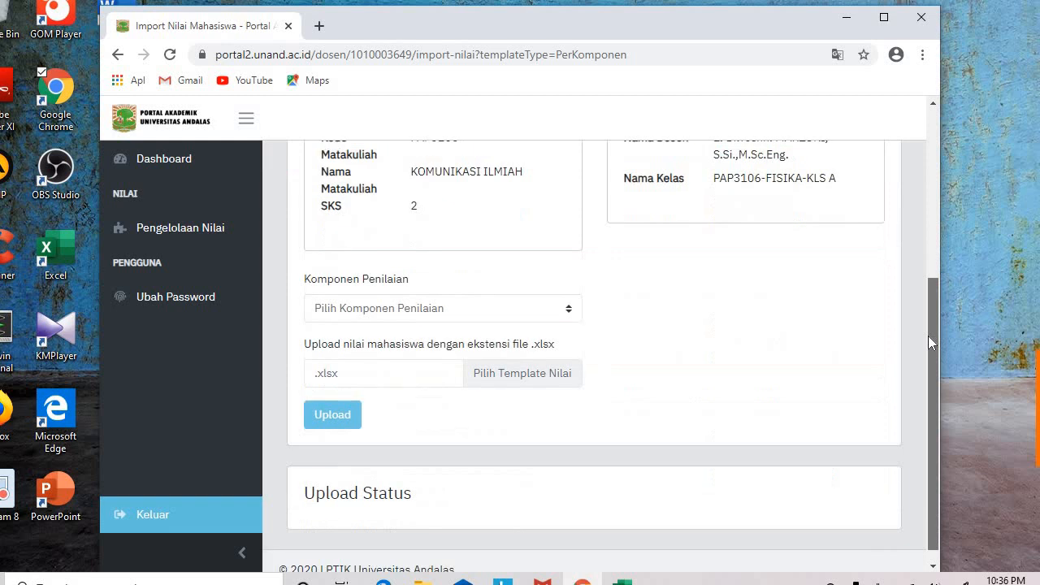
{"action": "left_click", "coordinate": [406, 379]}
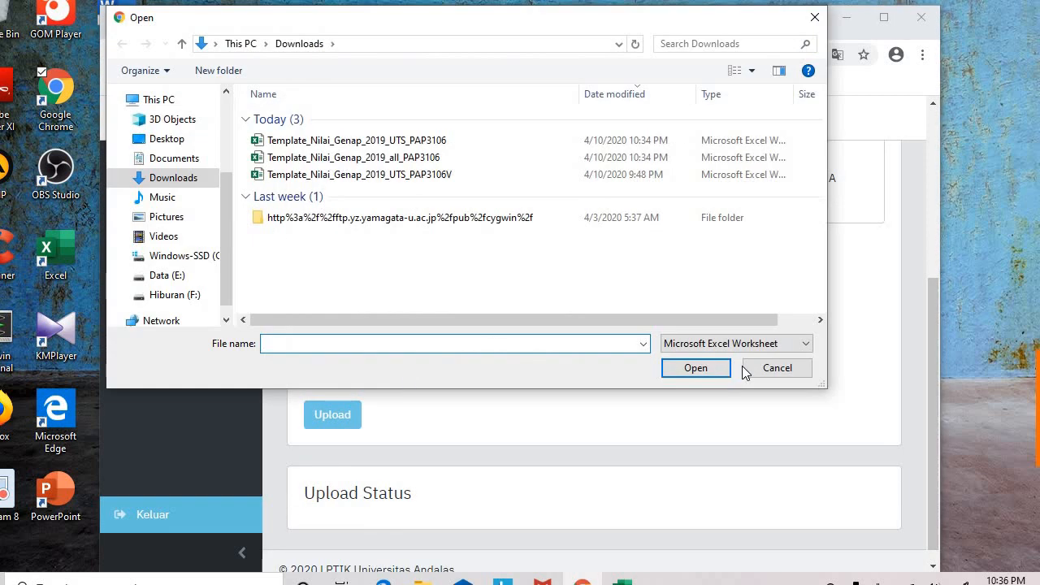
{"action": "left_click", "coordinate": [754, 373]}
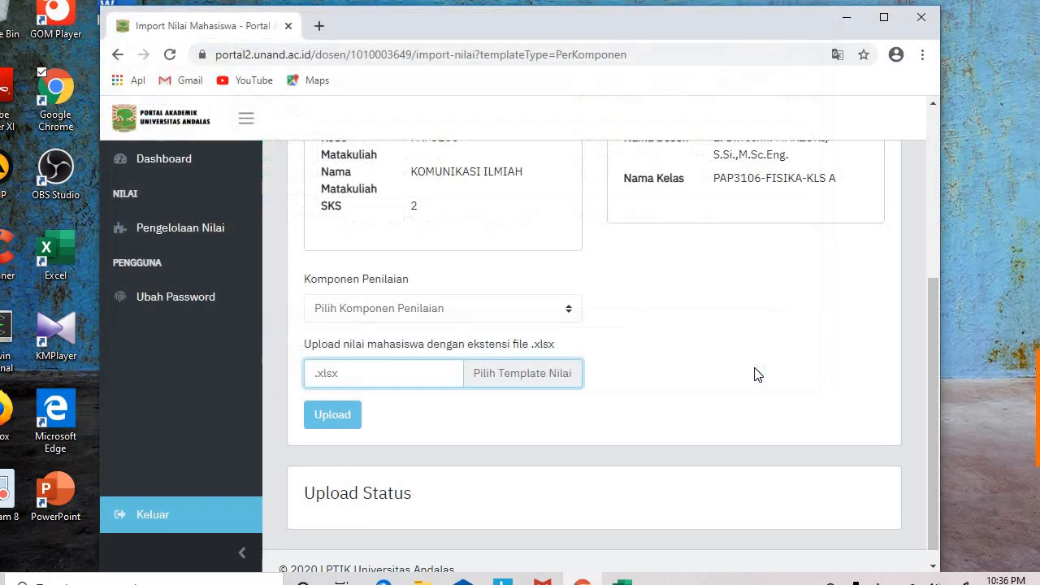
Step: Set Komponen Penilaian to UTS and attach Template_Nilai_Genap_2019_UTS_PAP3106.xlsx from Downloads
{"action": "left_click", "coordinate": [448, 311]}
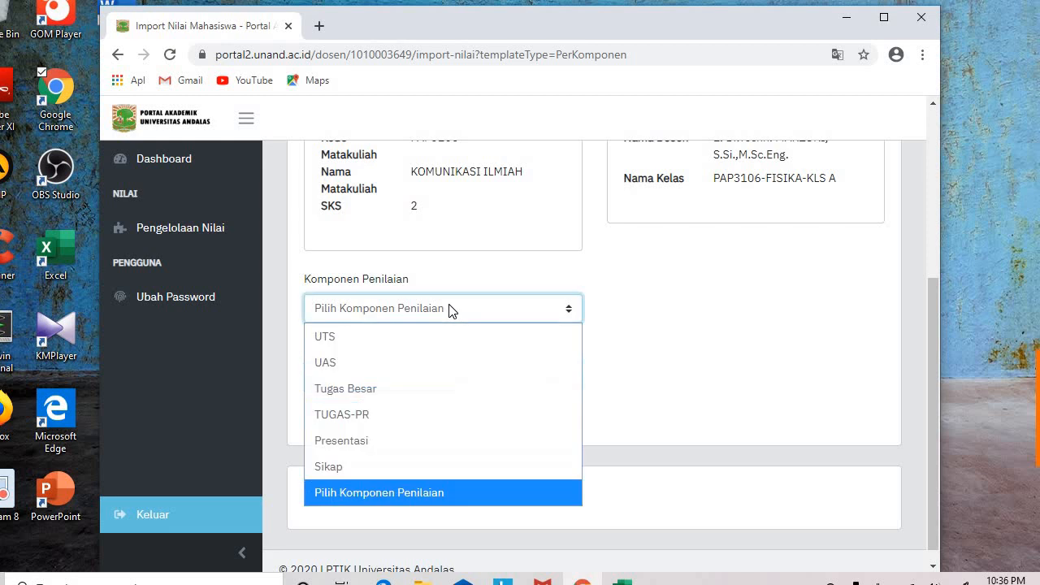
{"action": "left_click", "coordinate": [408, 335]}
{"action": "left_click", "coordinate": [387, 378]}
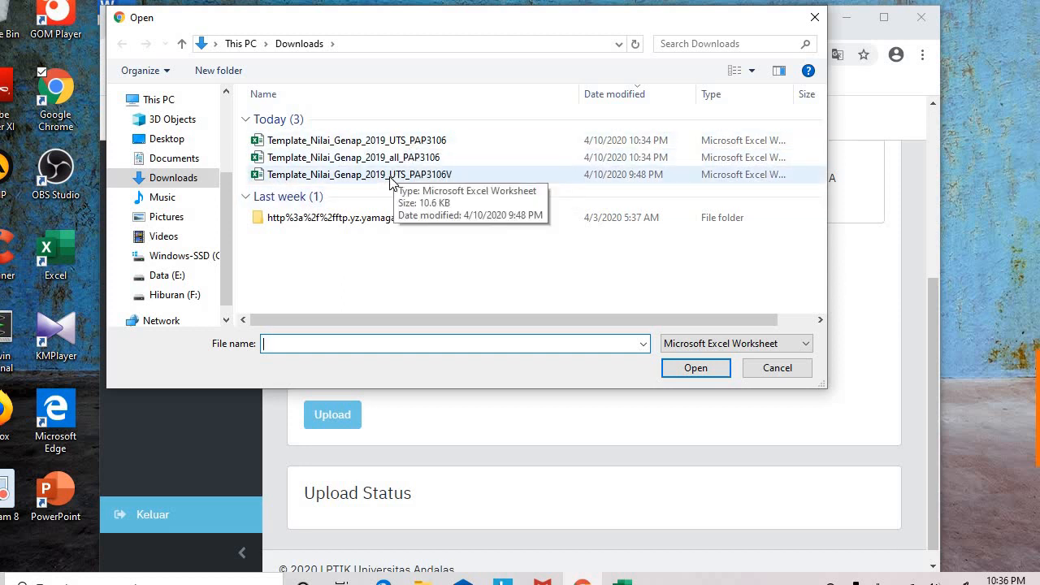
{"action": "left_click", "coordinate": [386, 142]}
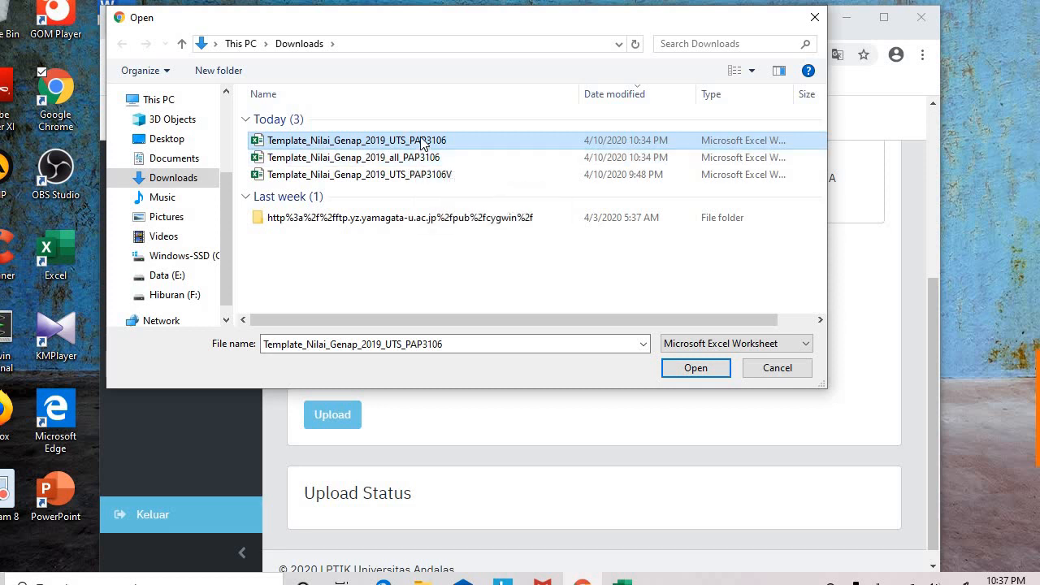
{"action": "left_click", "coordinate": [407, 157]}
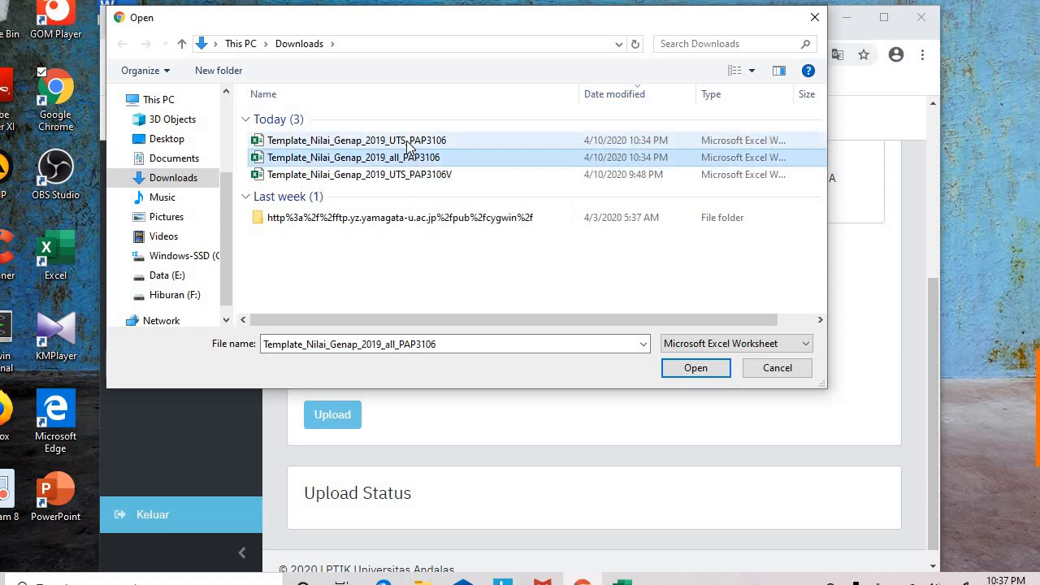
{"action": "left_click", "coordinate": [409, 145]}
{"action": "left_click", "coordinate": [693, 366]}
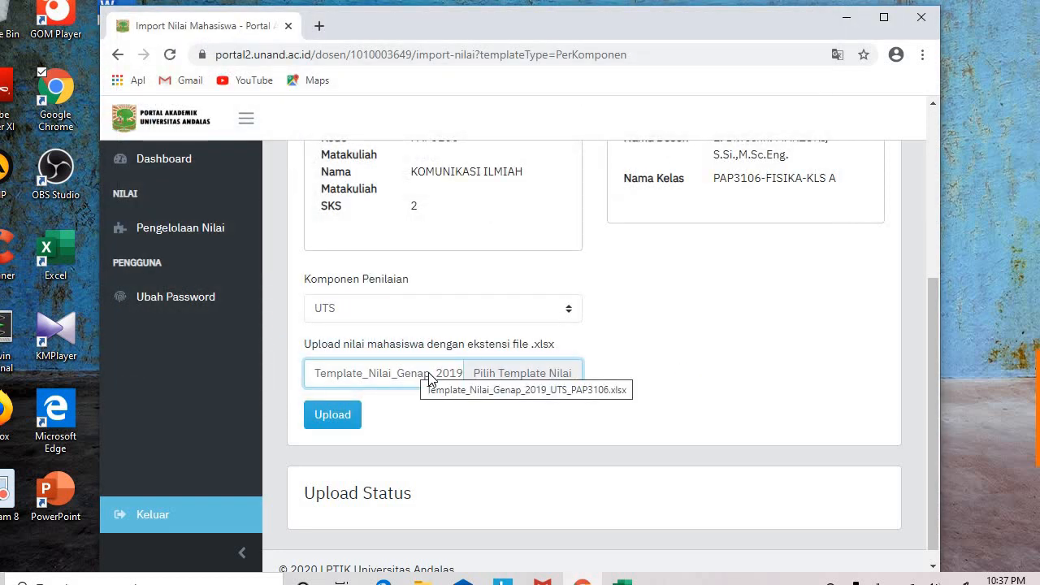
Step: Upload the UTS grade template and confirm the Upload Status shows Berhasil 37, Gagal 0
{"action": "left_click", "coordinate": [349, 413]}
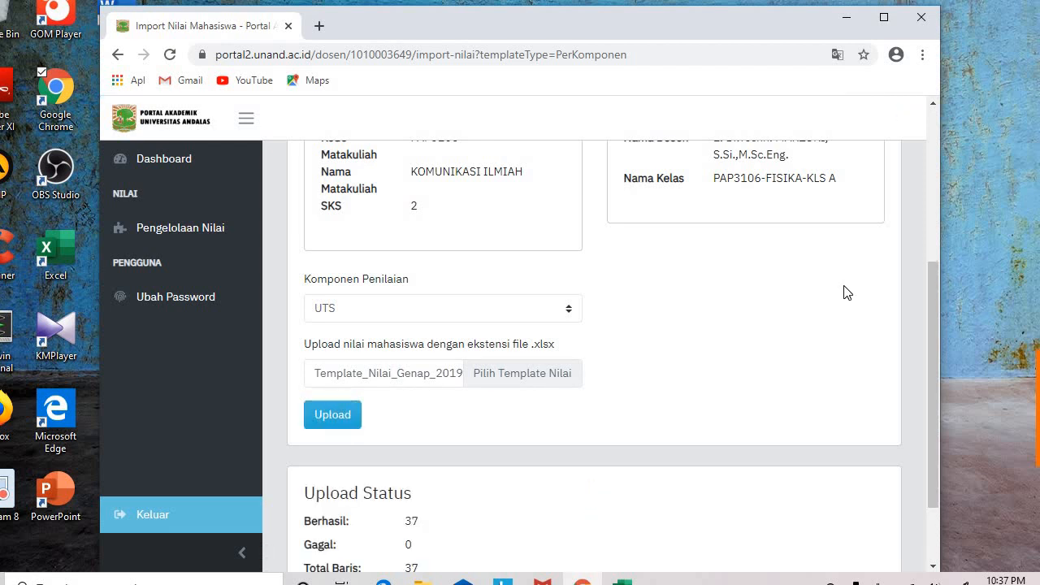
{"action": "left_click_drag", "start_coordinate": [935, 283], "coordinate": [938, 362]}
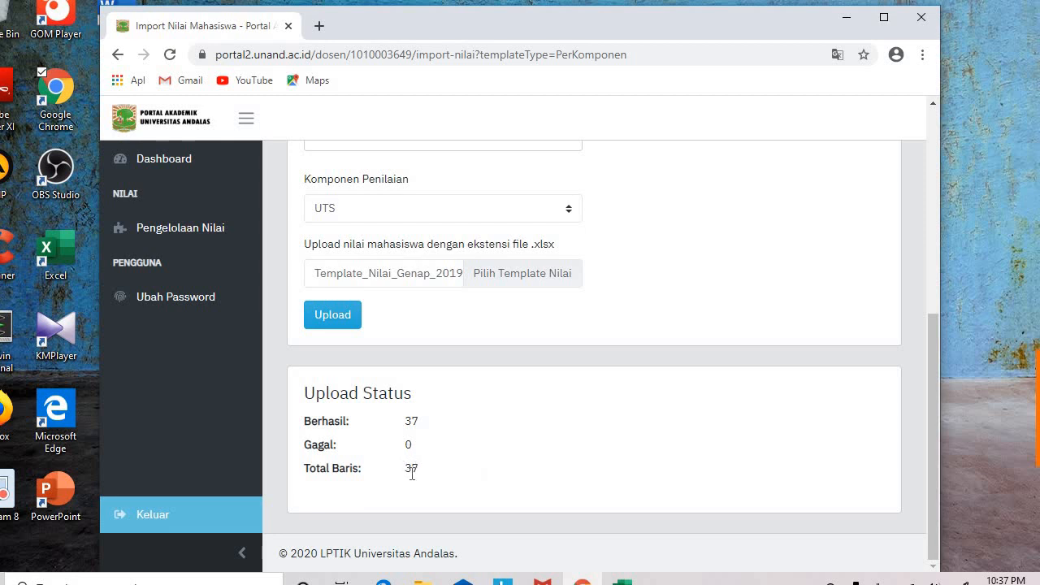
{"action": "left_click", "coordinate": [621, 581]}
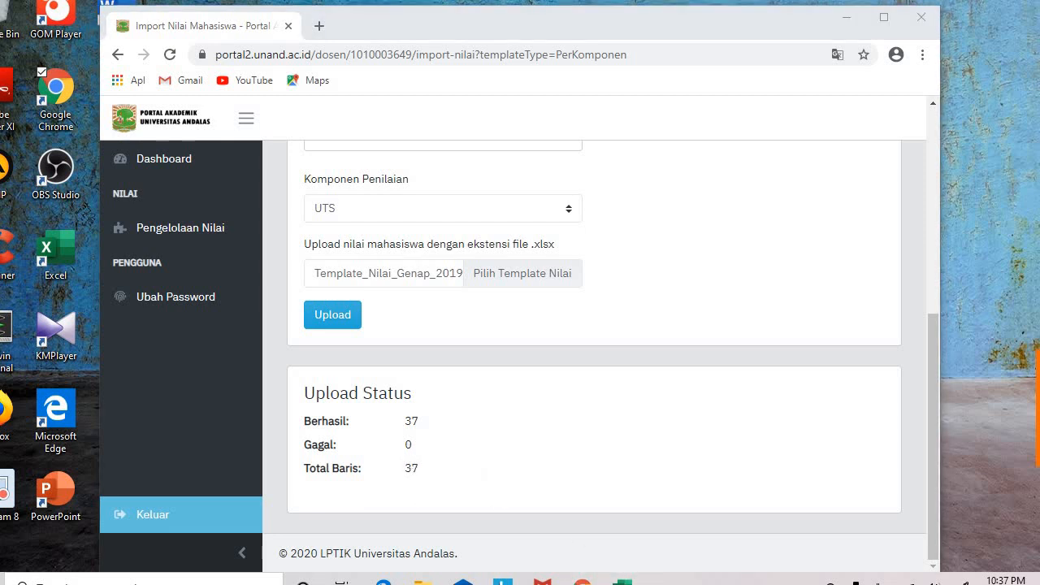
{"action": "left_click", "coordinate": [846, 17]}
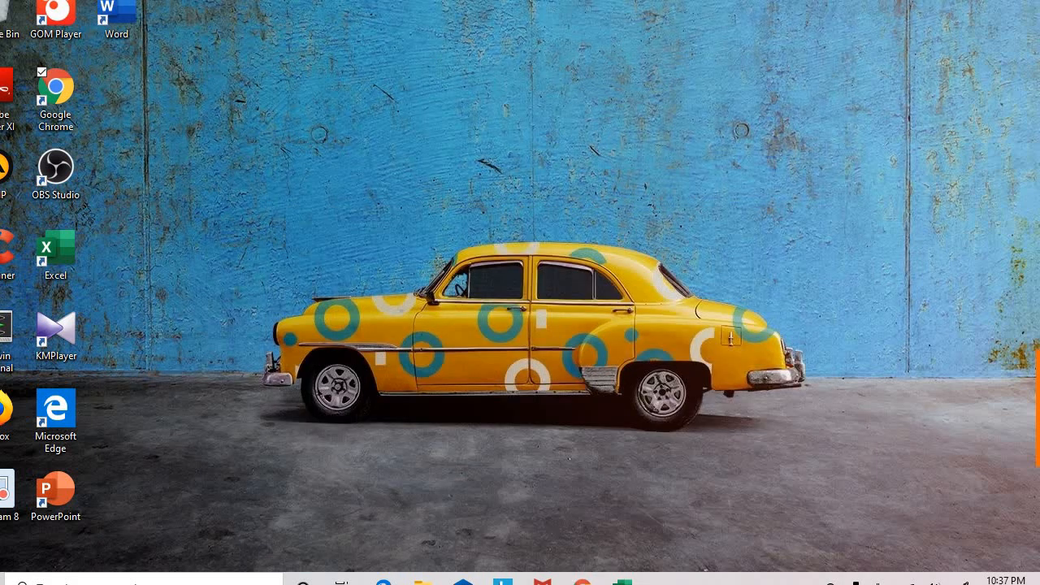
{"action": "mouse_move", "coordinate": [622, 580]}
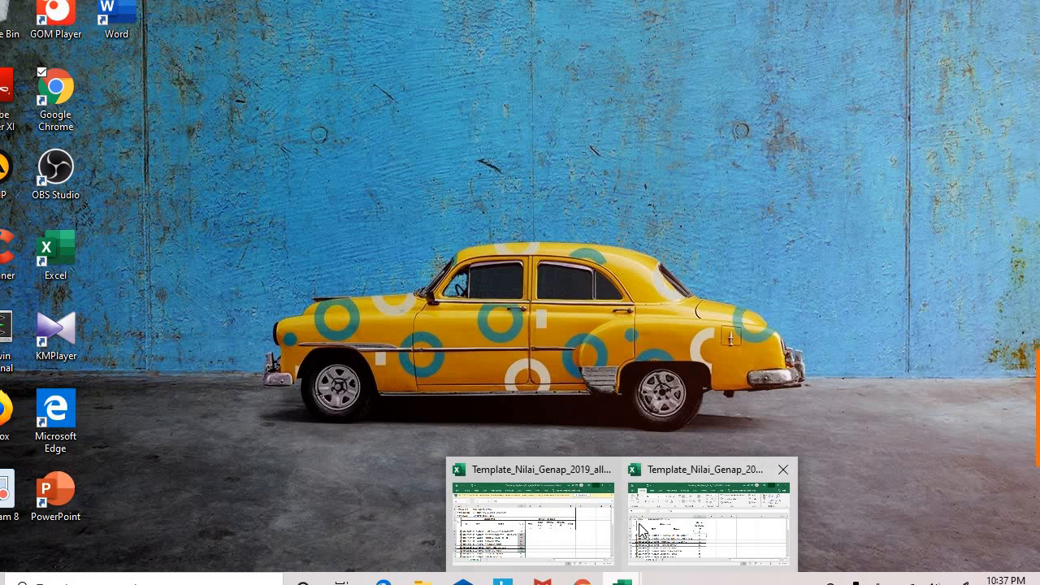
{"action": "left_click", "coordinate": [730, 529]}
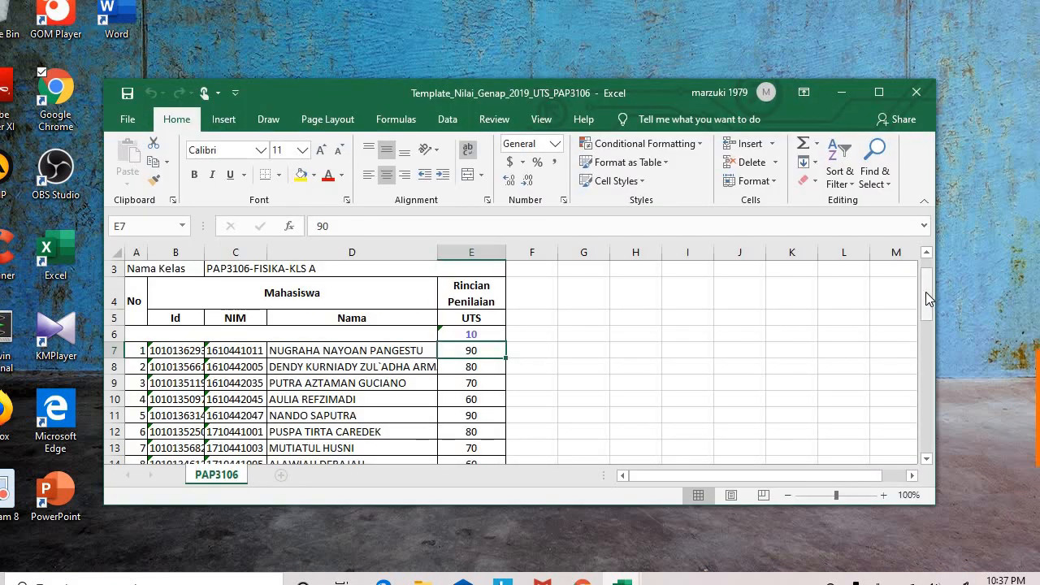
{"action": "left_click_drag", "start_coordinate": [926, 293], "coordinate": [927, 439]}
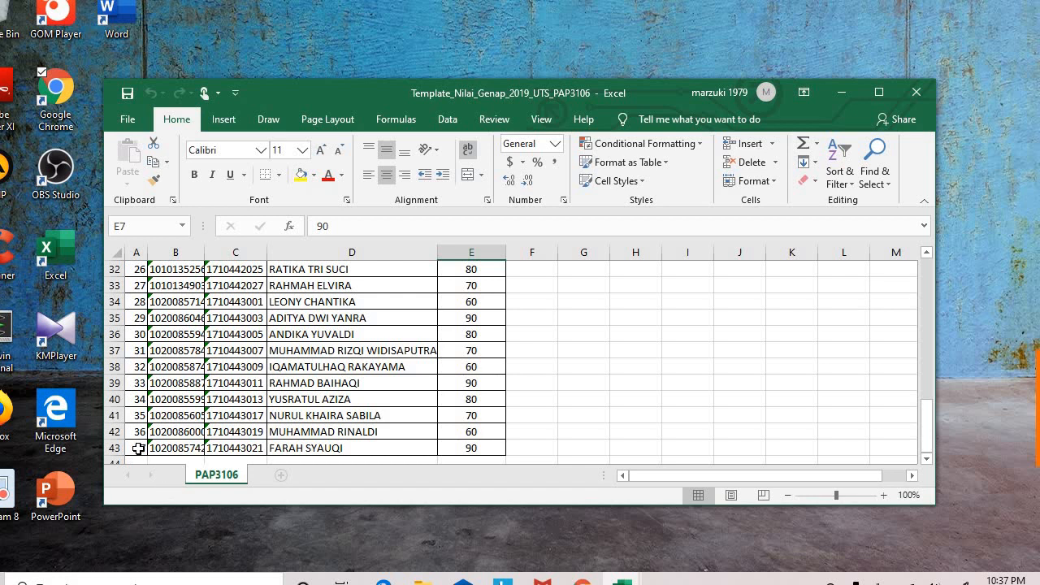
{"action": "left_click", "coordinate": [582, 580]}
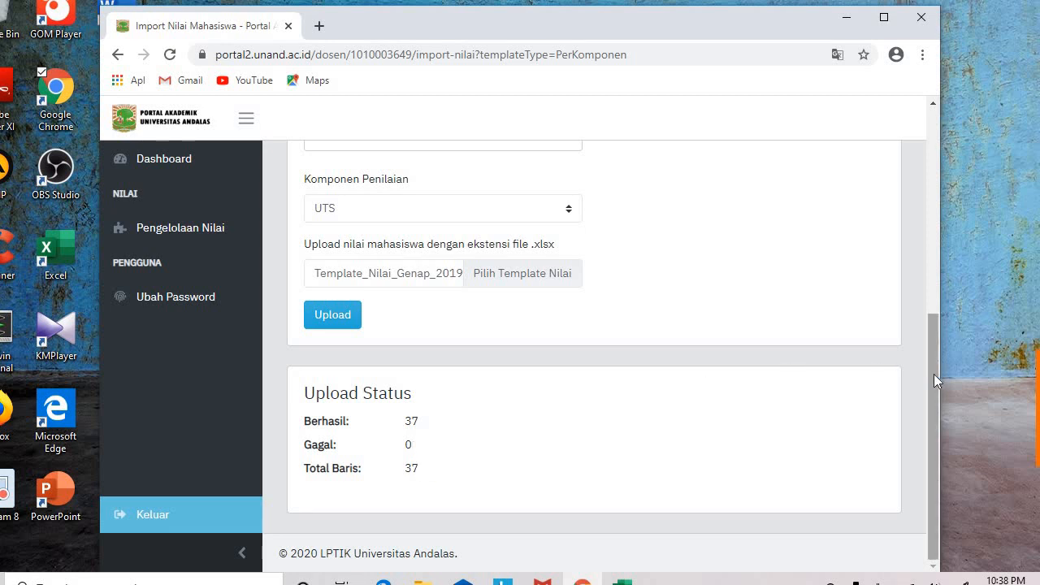
Step: Return via Pengelolaan Nilai and PAP3106's grading components to the Nilai Mahasiswa page
{"action": "left_click_drag", "start_coordinate": [934, 374], "coordinate": [894, 270]}
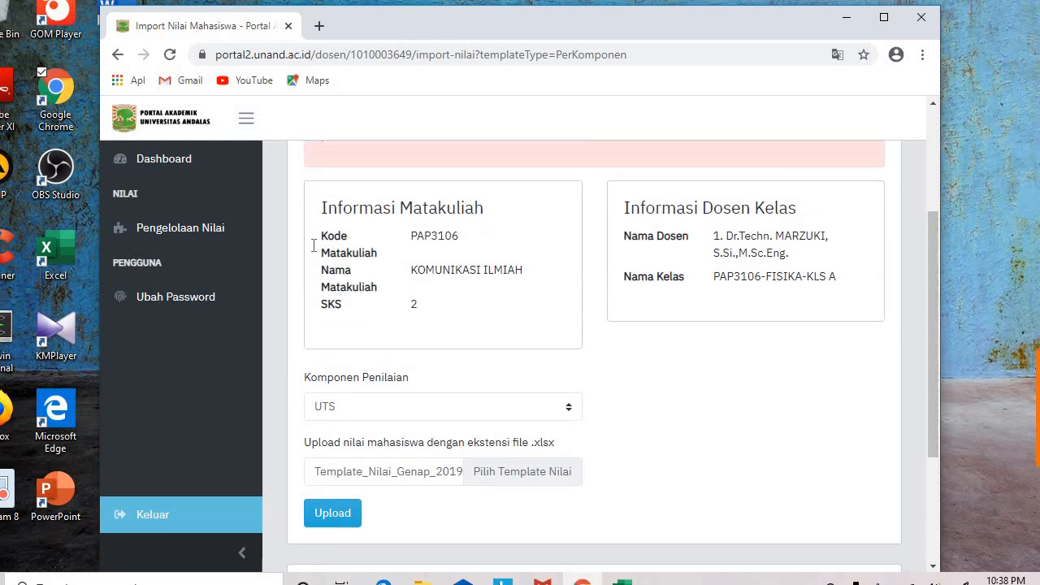
{"action": "left_click", "coordinate": [187, 226]}
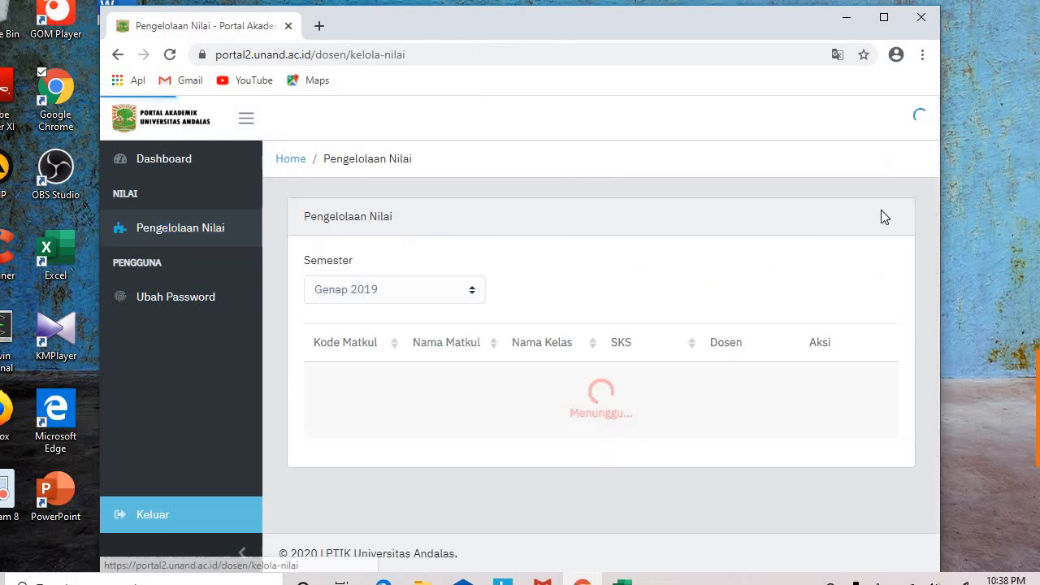
{"action": "left_click_drag", "start_coordinate": [930, 187], "coordinate": [928, 334]}
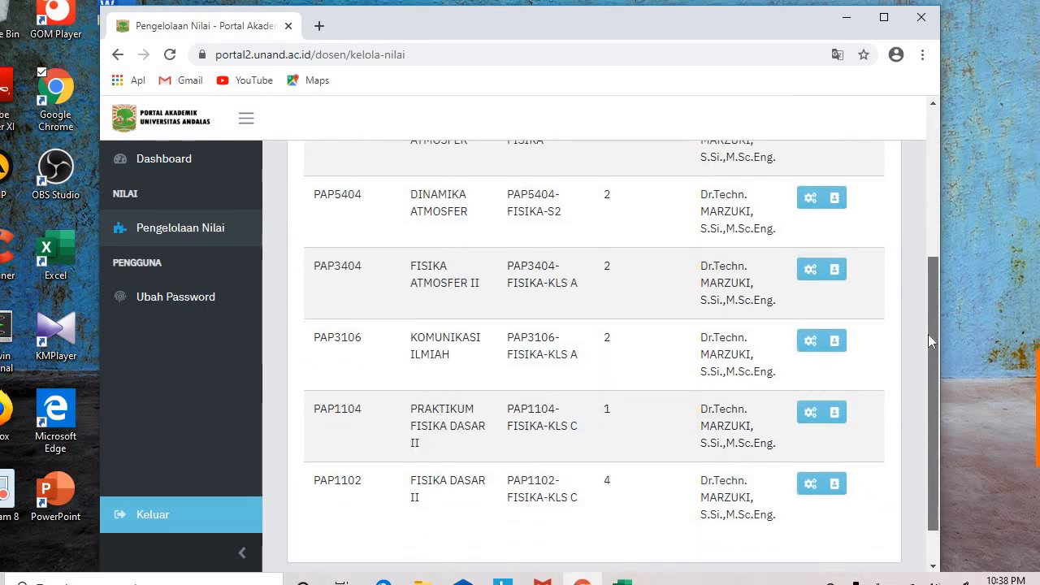
{"action": "left_click", "coordinate": [811, 342]}
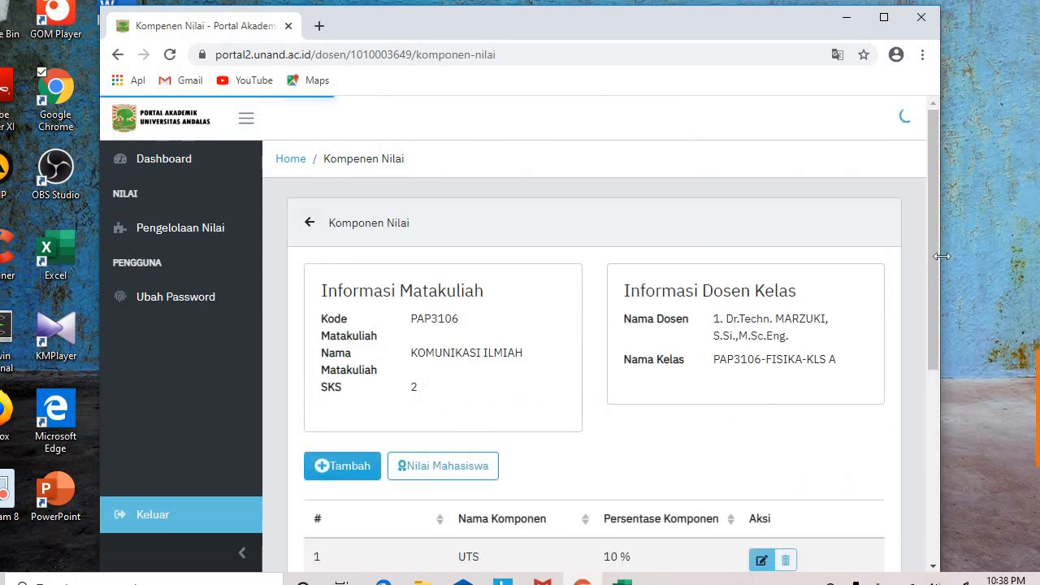
{"action": "left_click_drag", "start_coordinate": [932, 277], "coordinate": [931, 310]}
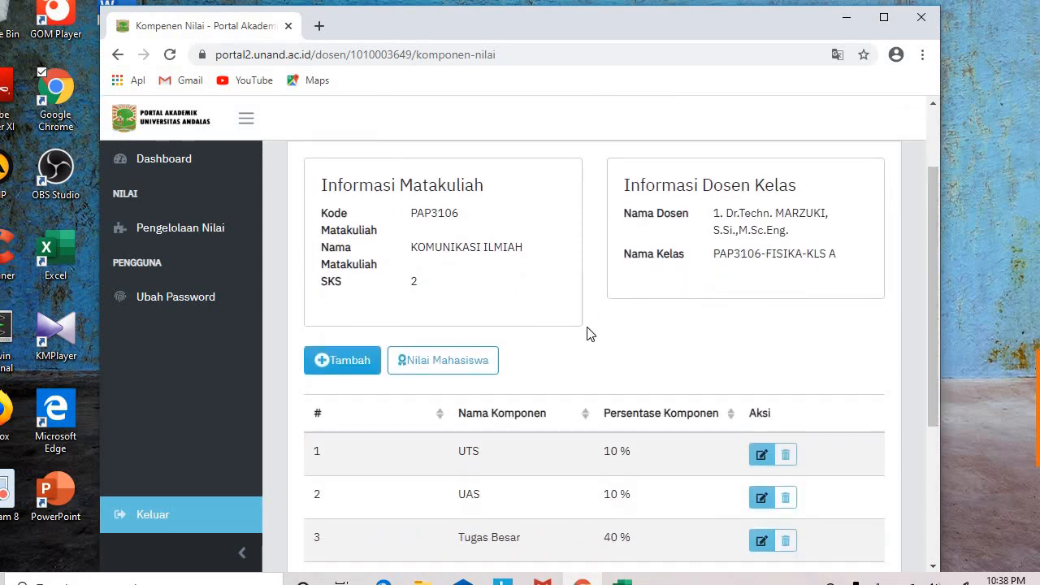
{"action": "left_click", "coordinate": [423, 362]}
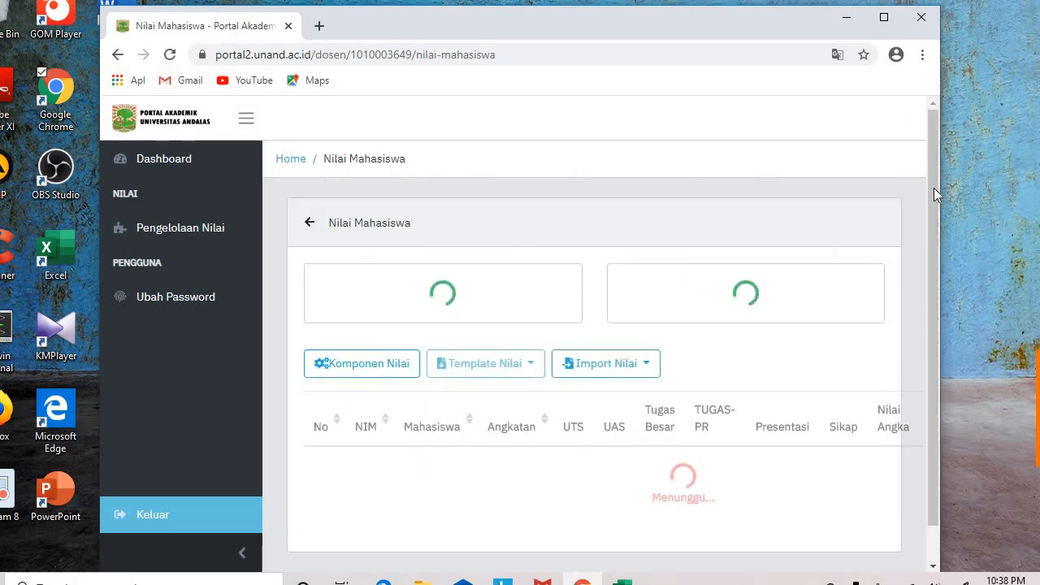
{"action": "left_click_drag", "start_coordinate": [931, 165], "coordinate": [935, 205]}
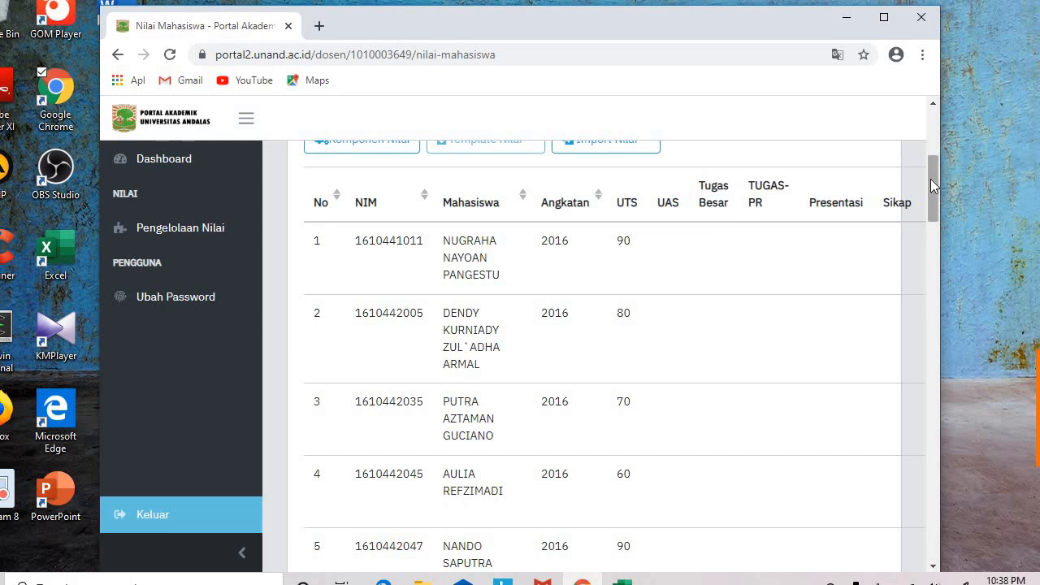
{"action": "left_click_drag", "start_coordinate": [932, 178], "coordinate": [928, 366]}
{"action": "scroll", "coordinate": [926, 366], "scroll_direction": "down", "scroll_amount": 4}
{"action": "scroll", "coordinate": [921, 325], "scroll_direction": "up", "scroll_amount": 4}
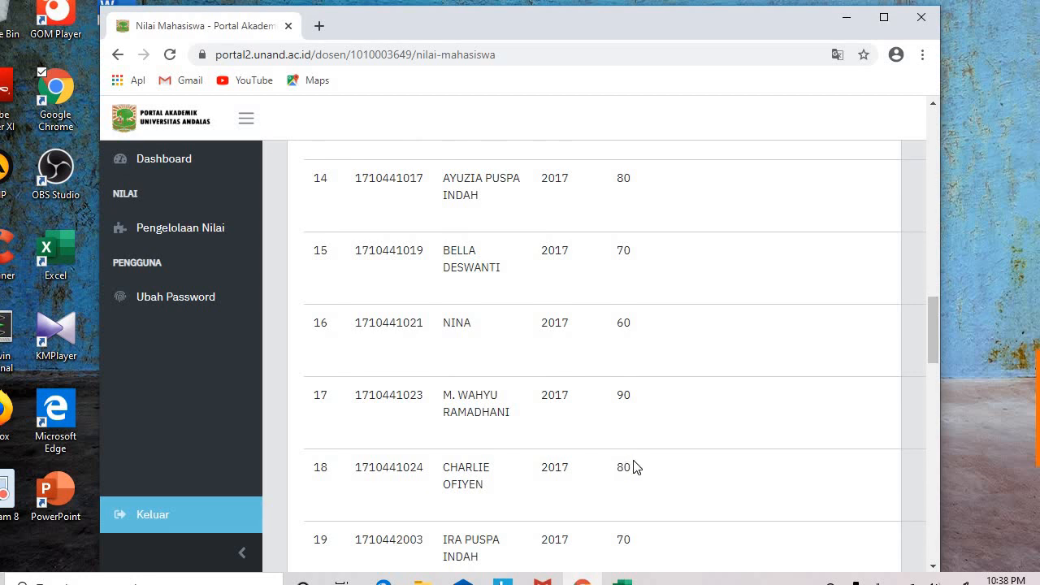
{"action": "left_click_drag", "start_coordinate": [928, 321], "coordinate": [924, 127]}
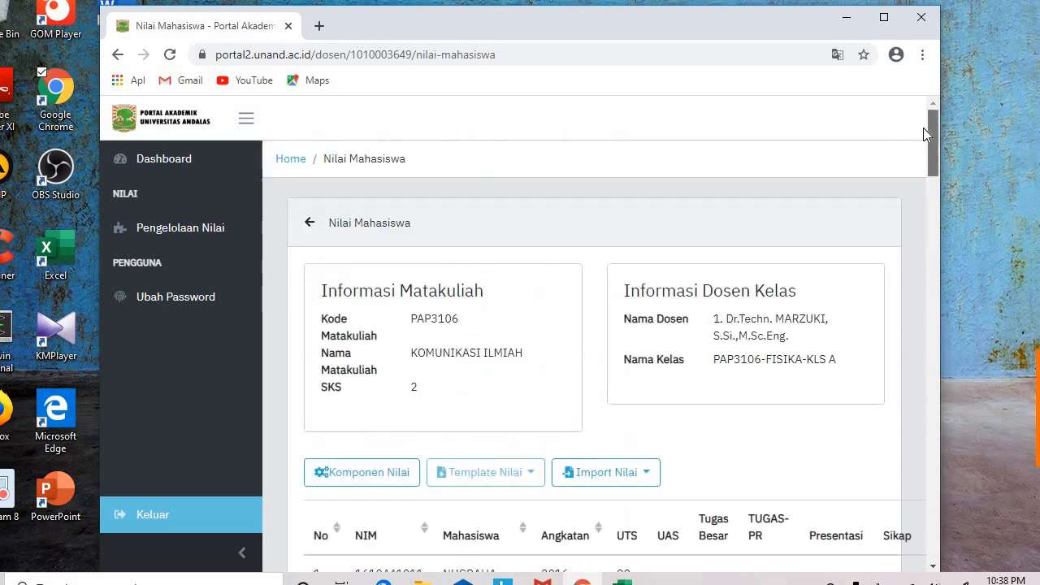